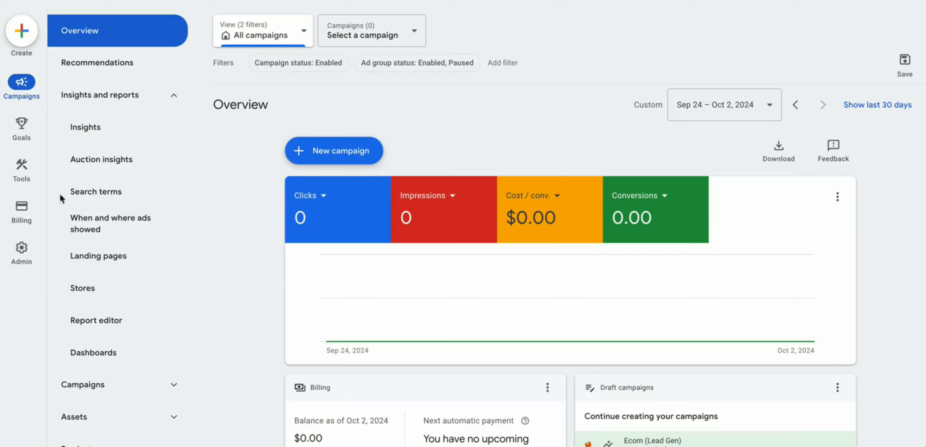
Step: Open the Audience manager in the shared library and review the existing data segments
mouse_move(23, 172)
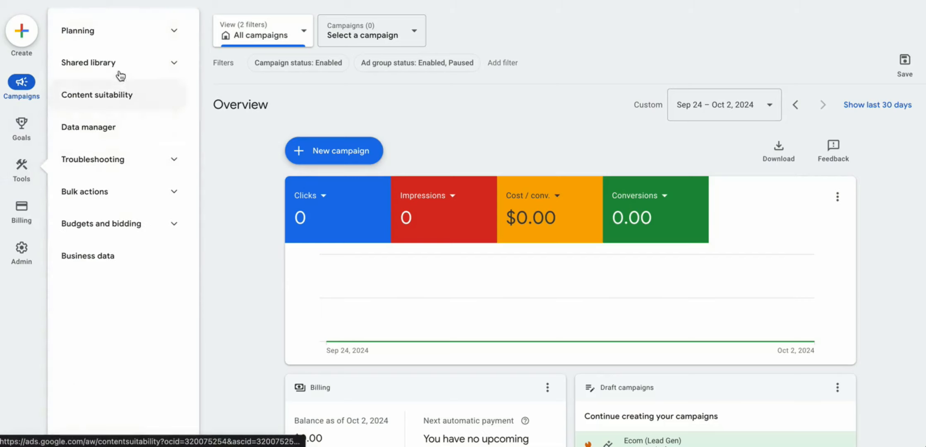
left_click(174, 65)
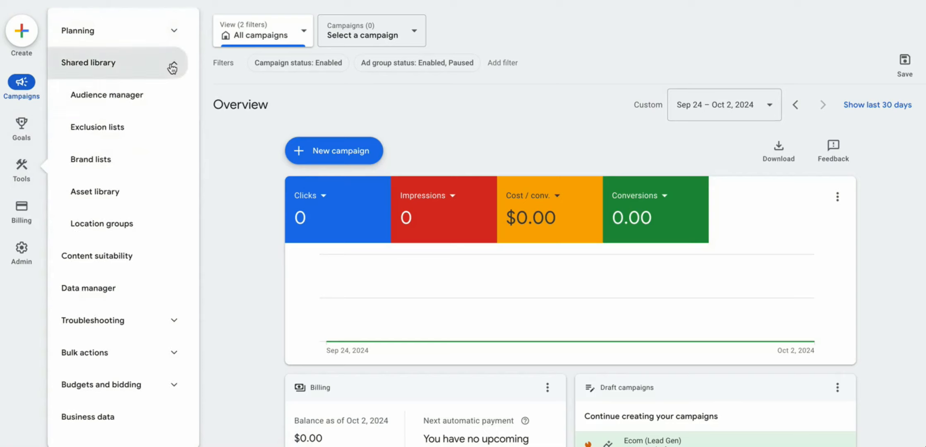
left_click(117, 105)
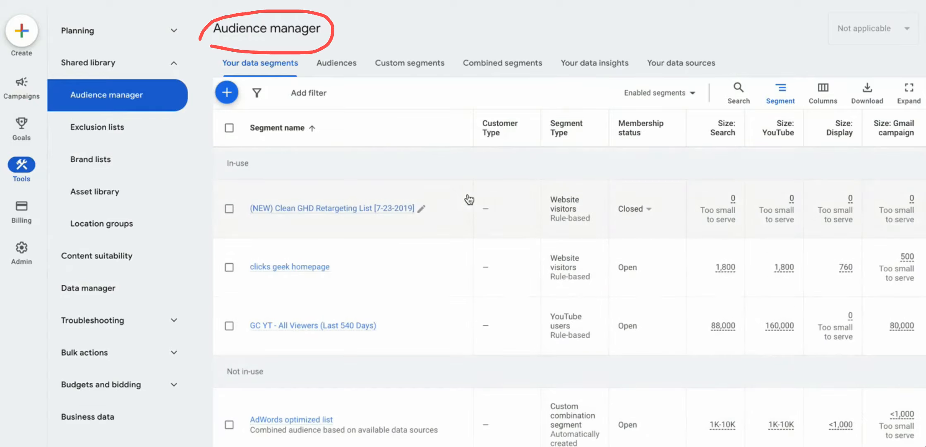
scroll(378, 304, "down", 3)
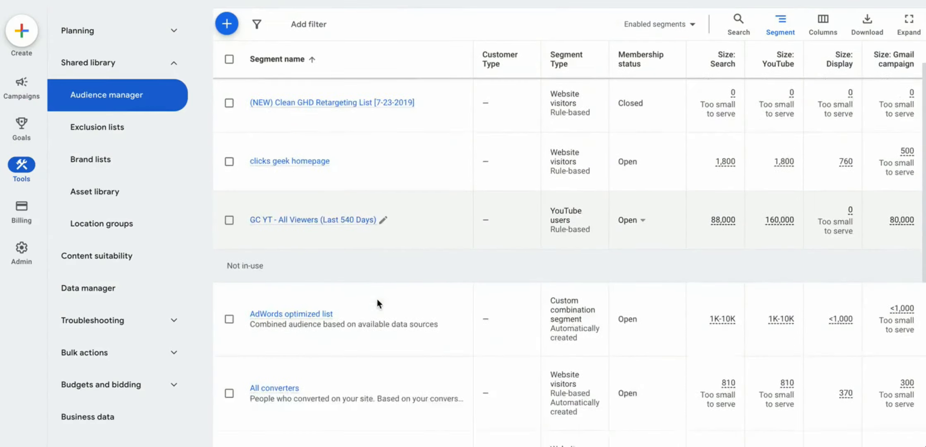
scroll(377, 299, "down", 8)
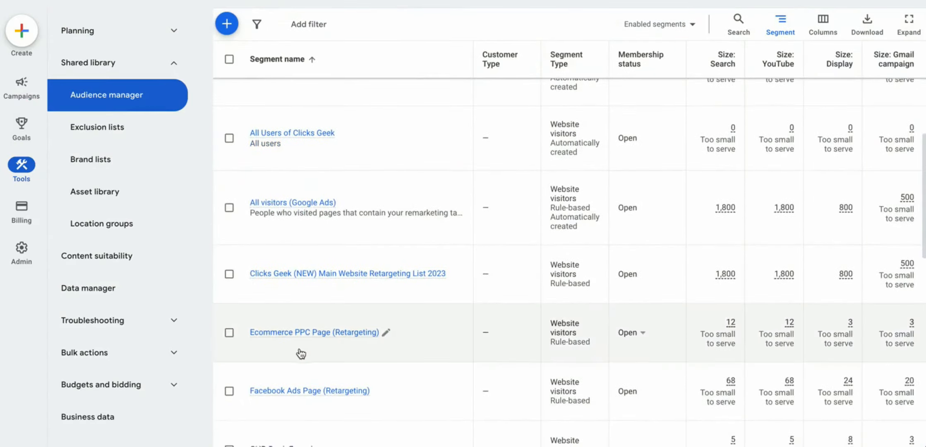
scroll(301, 354, "down", 12)
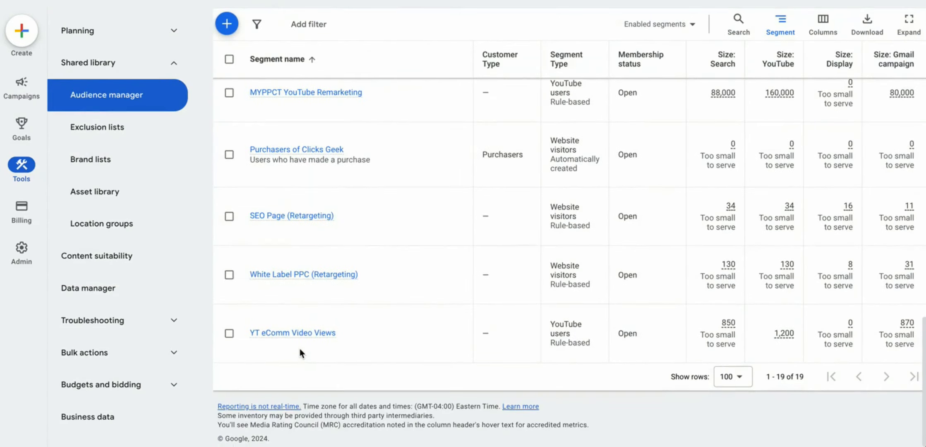
scroll(366, 298, "up", 15)
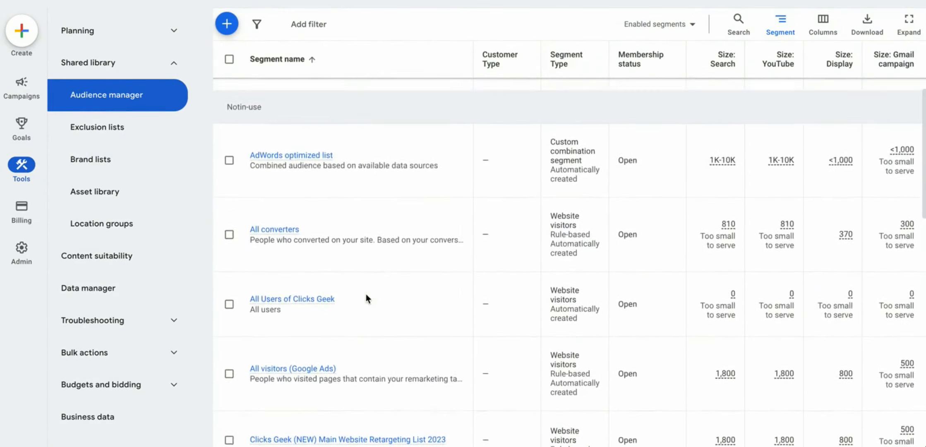
scroll(366, 294, "up", 5)
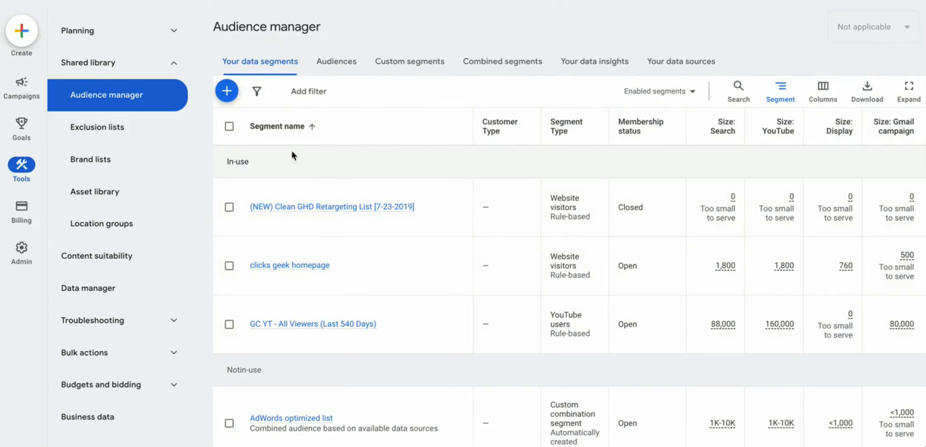
Step: Start a new website visitors segment and name it "website visitors (clicks geek) NON-CONVERTED"
left_click(229, 94)
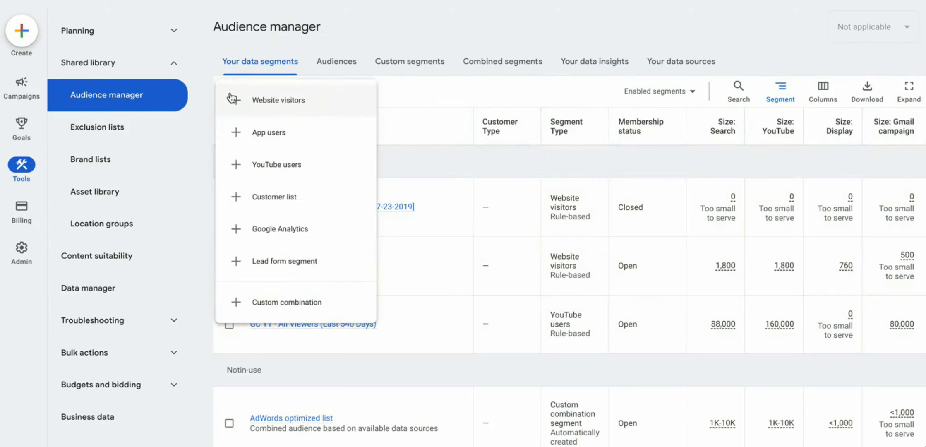
left_click(268, 106)
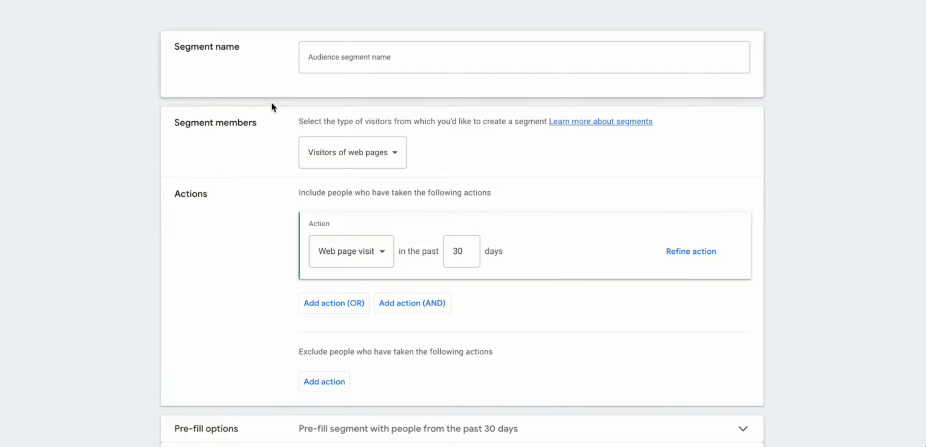
left_click(324, 64)
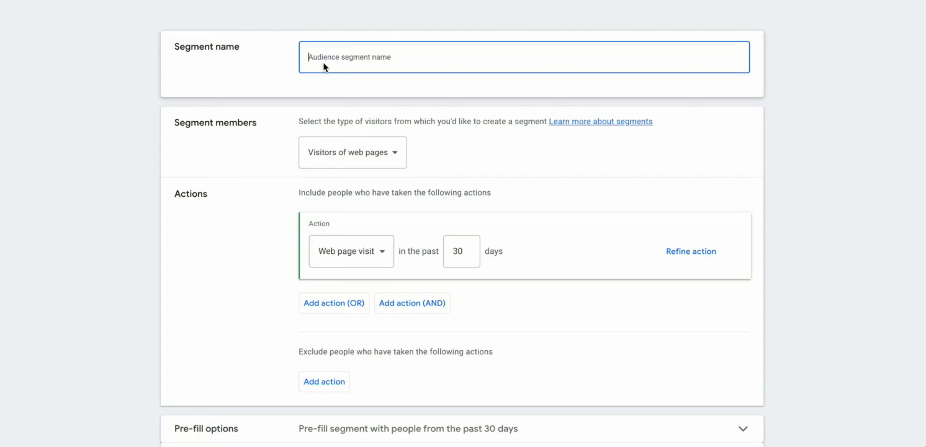
type("websit")
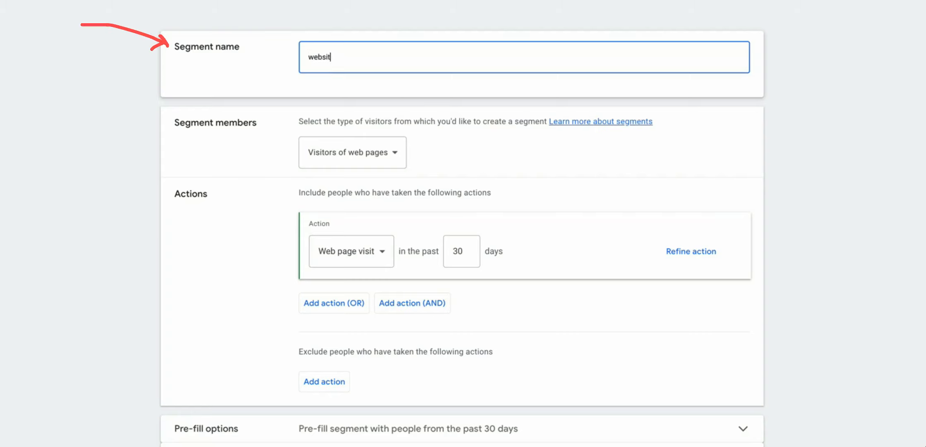
type("e visitors (clicks")
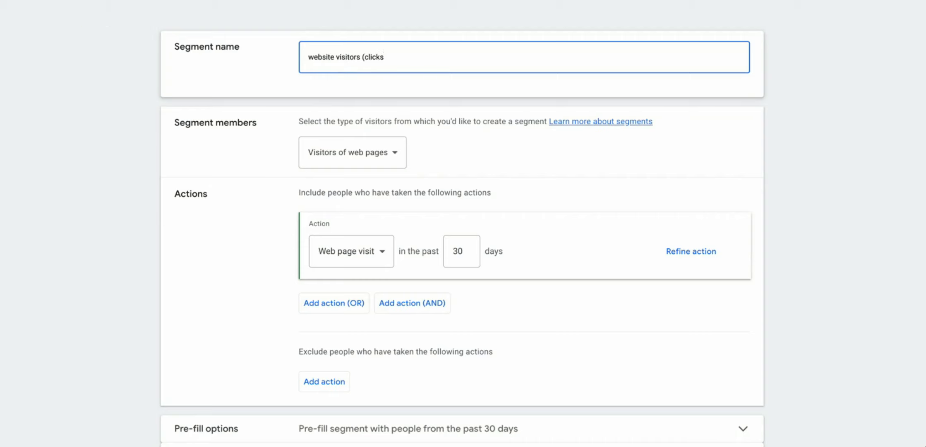
type(" geek) NON-CONVERT")
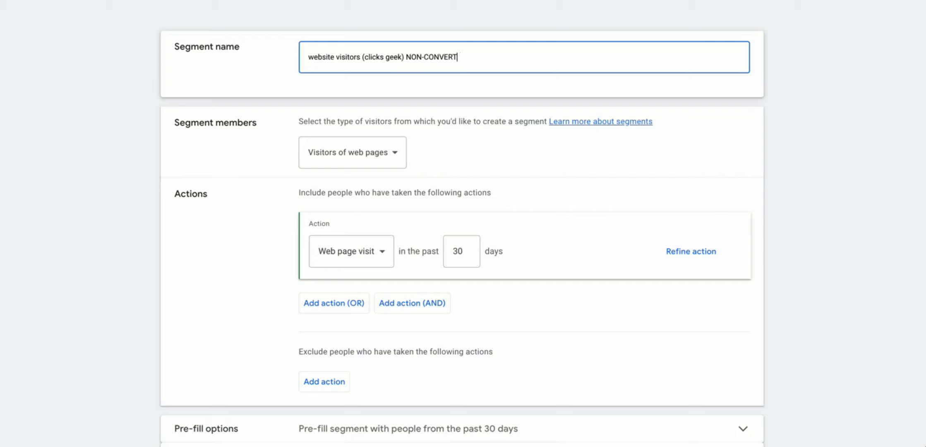
type("ED")
left_click(272, 71)
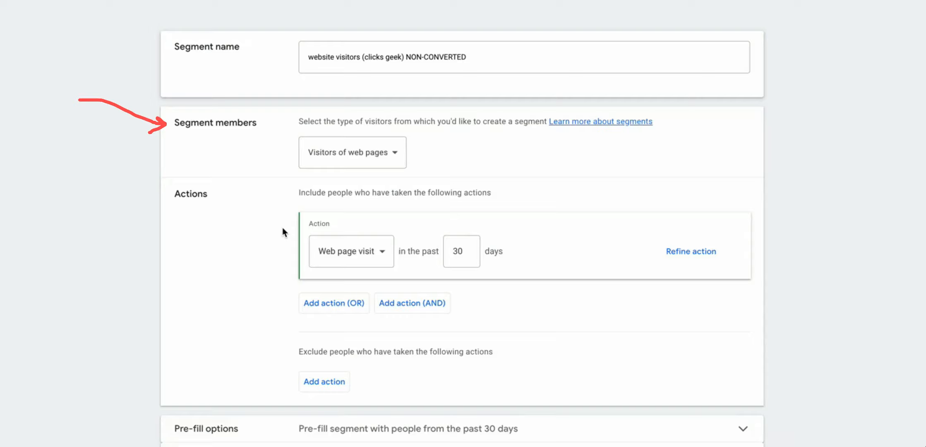
Step: Set the included web page visit action to cover the past 365 days
scroll(281, 225, "down", 1)
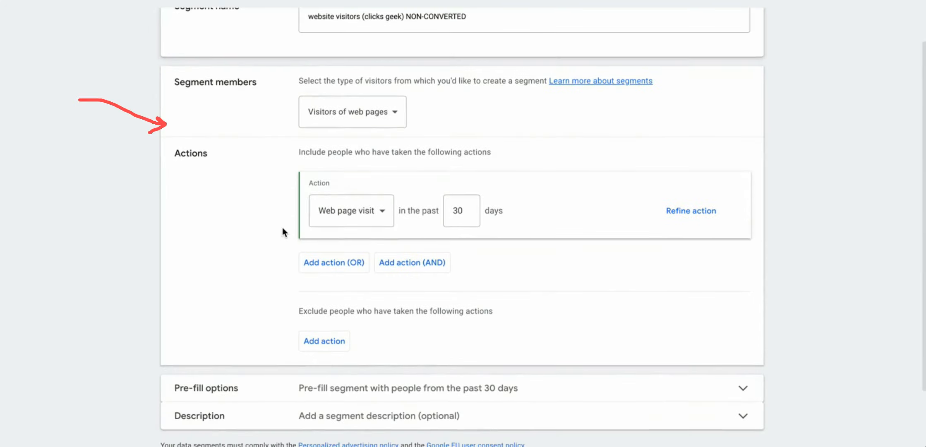
left_click(462, 212)
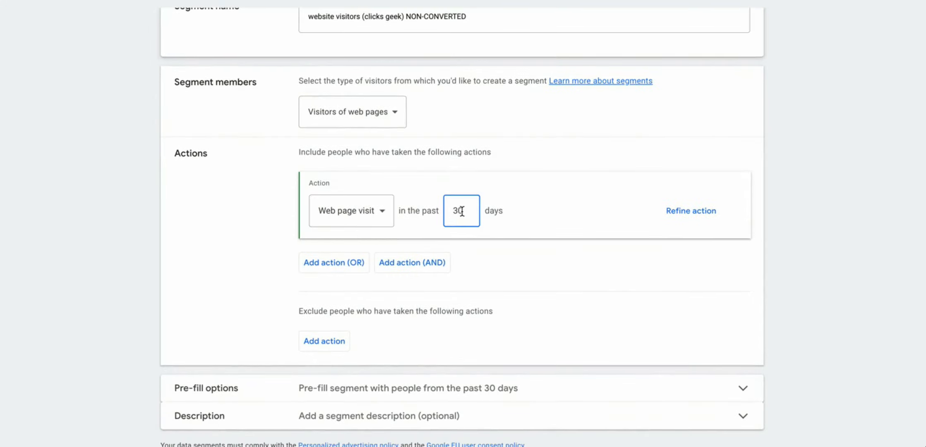
key("BackSpace")
type("65")
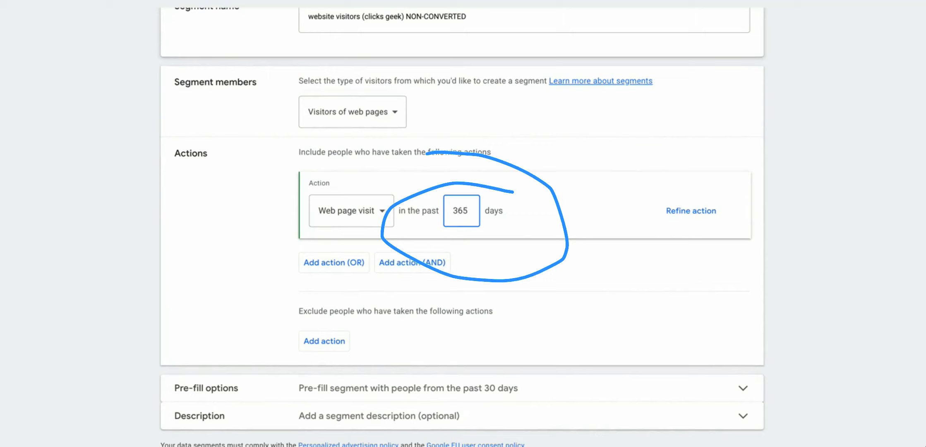
left_click(502, 221)
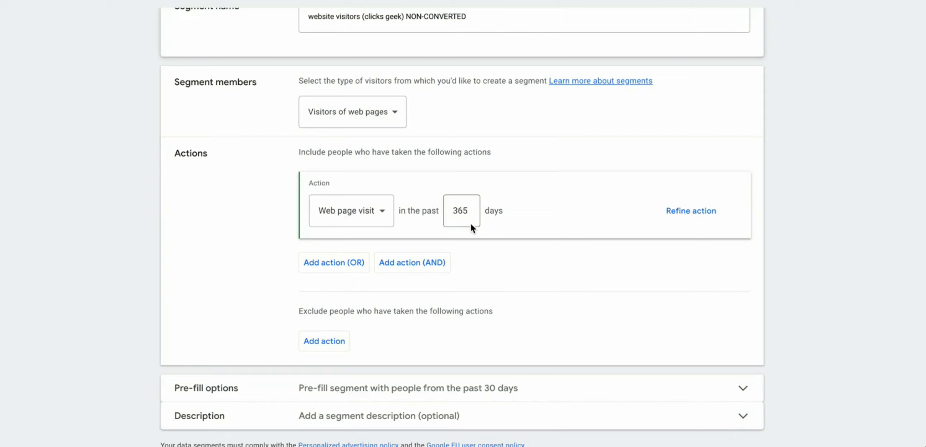
left_click(324, 264)
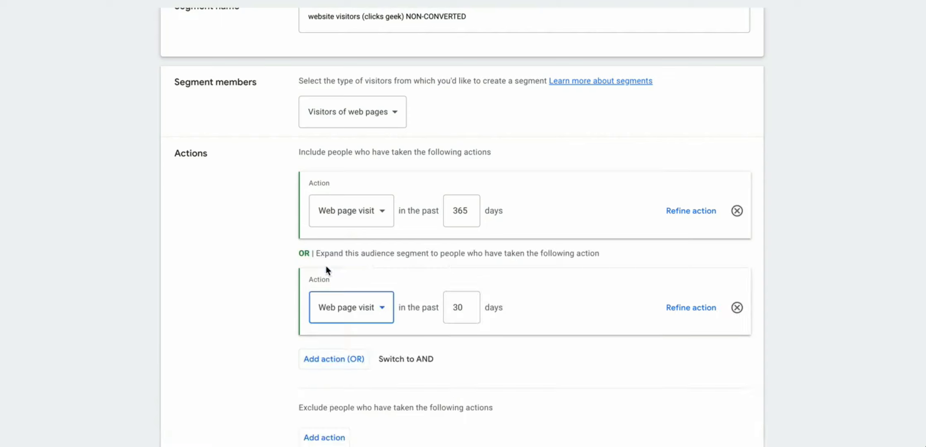
left_click(374, 306)
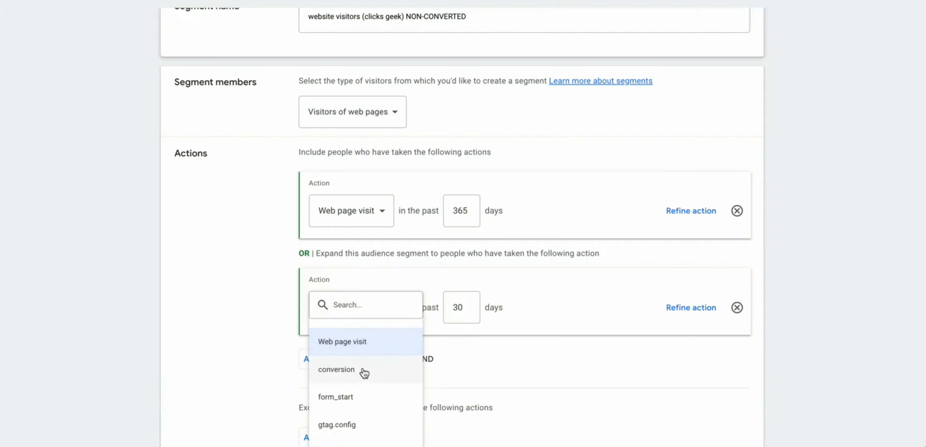
left_click(268, 290)
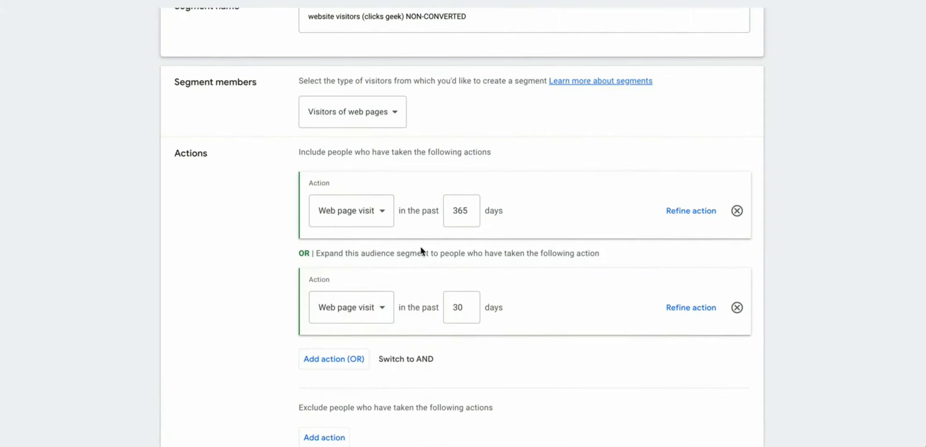
left_click(736, 307)
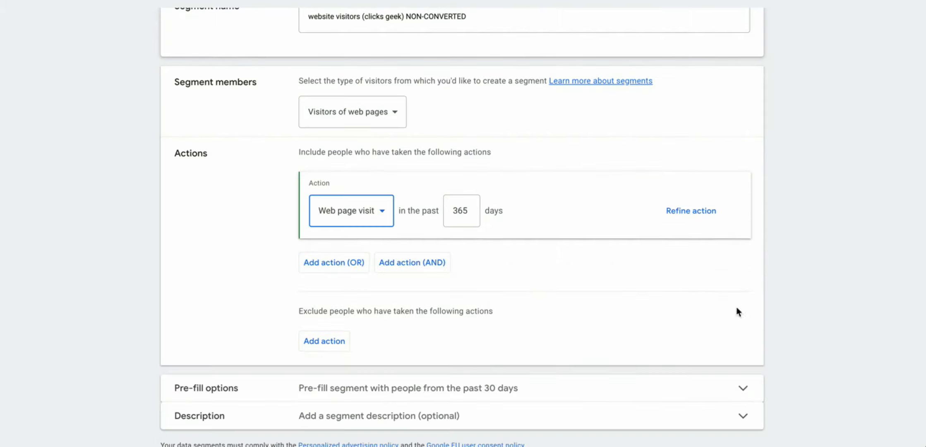
left_click(412, 267)
scroll(280, 245, "down", 1)
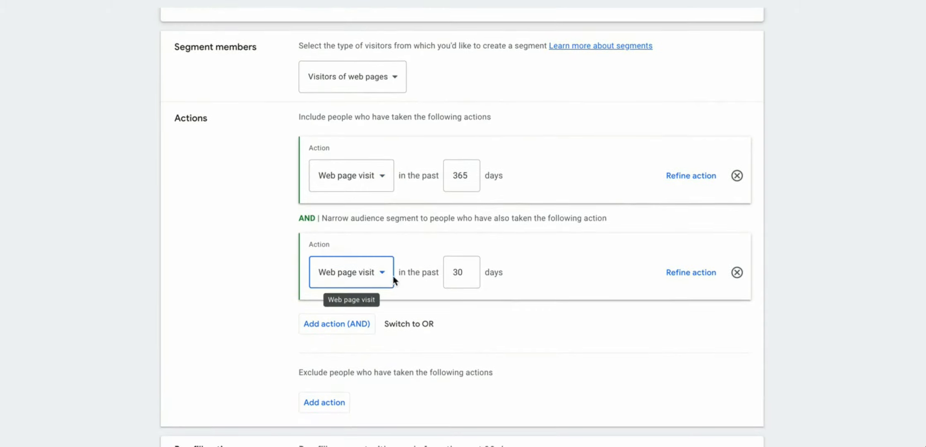
left_click(385, 275)
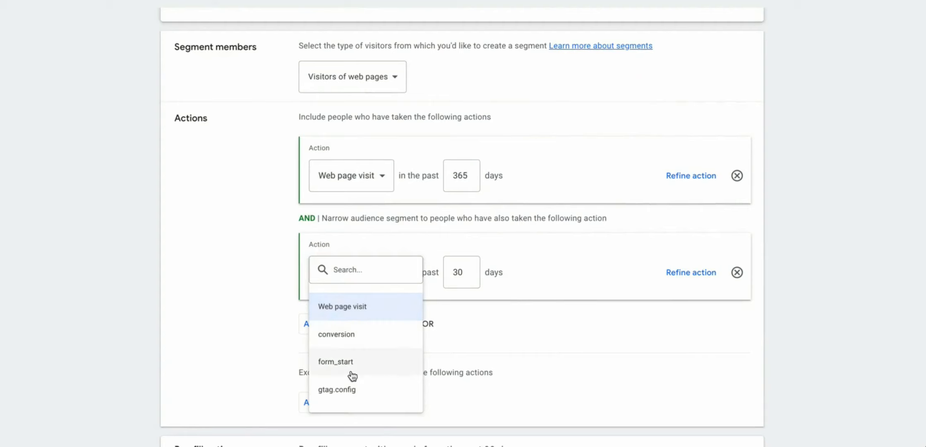
left_click(251, 228)
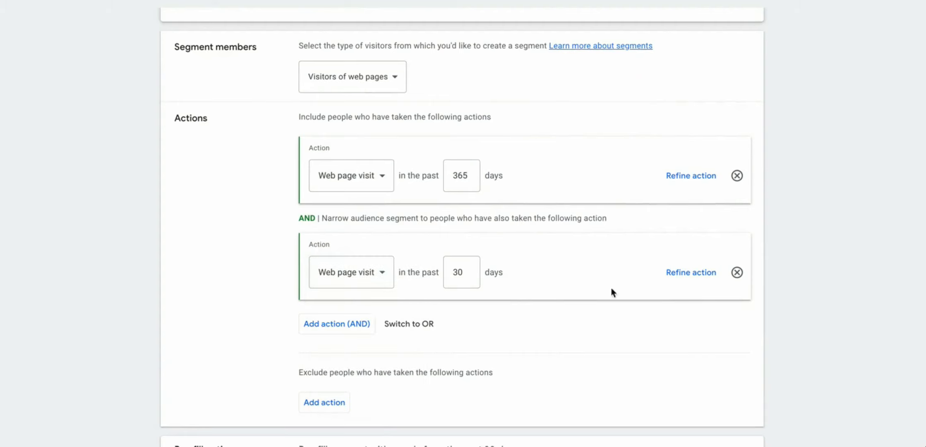
left_click(736, 273)
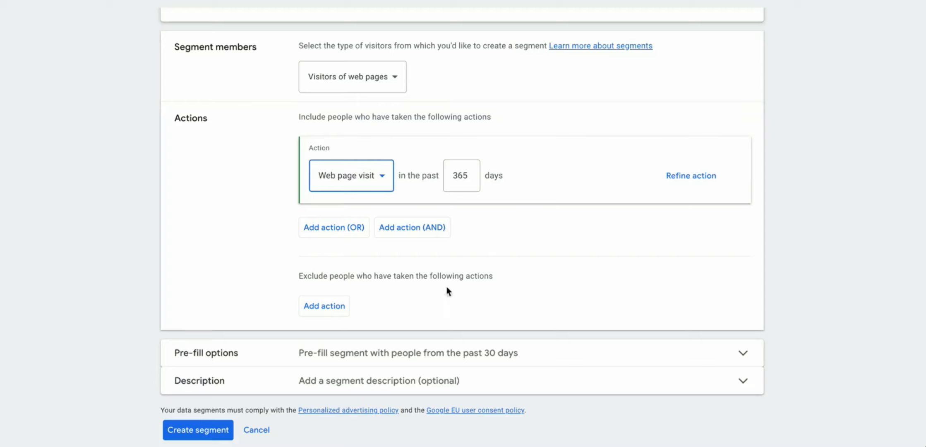
Step: Exclude people who have taken the conversion action in the past 150 days
scroll(251, 238, "down", 1)
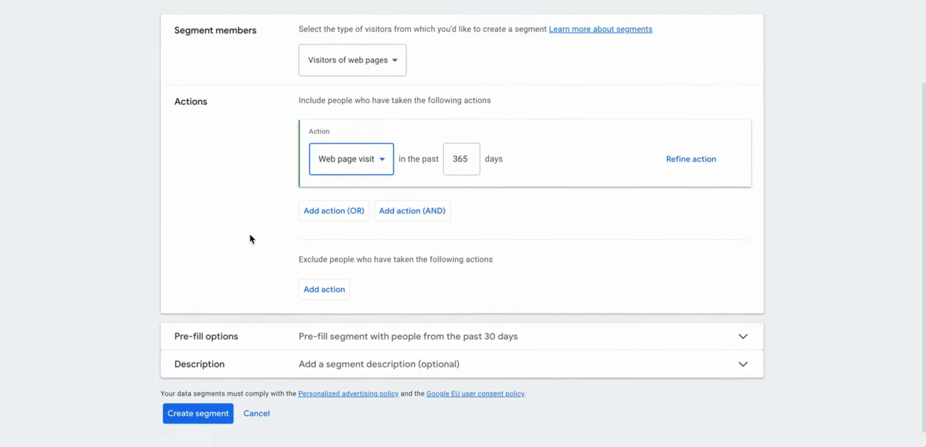
left_click(322, 273)
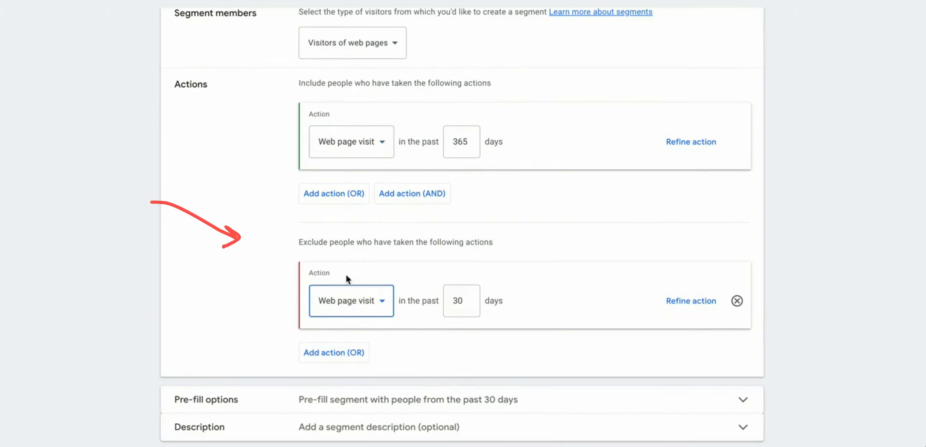
left_click(380, 303)
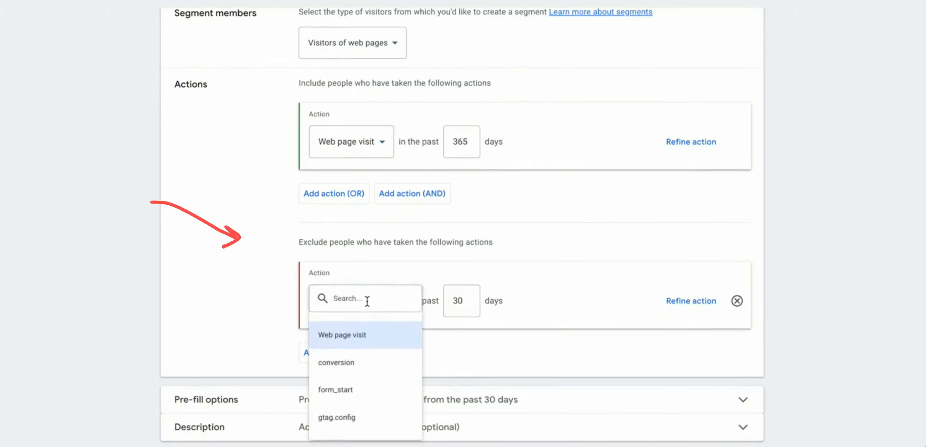
left_click(349, 362)
left_click(463, 299)
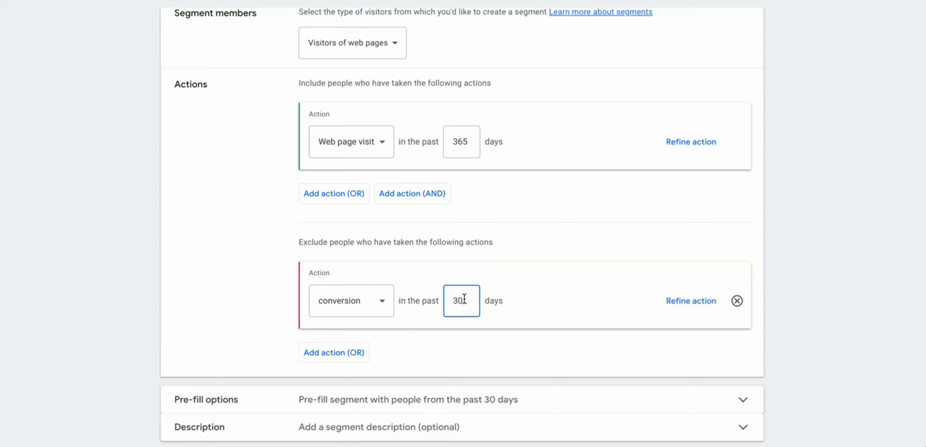
key("BackSpace")
key("BackSpace")
type("150")
left_click(520, 339)
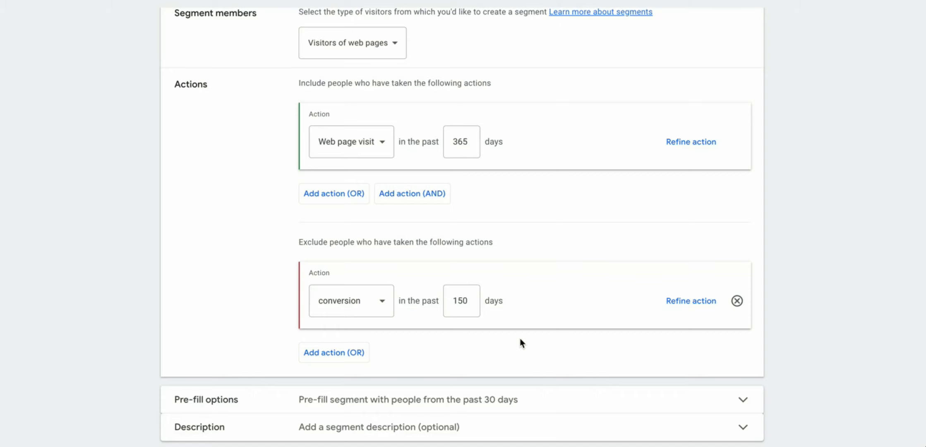
scroll(520, 342, "down", 2)
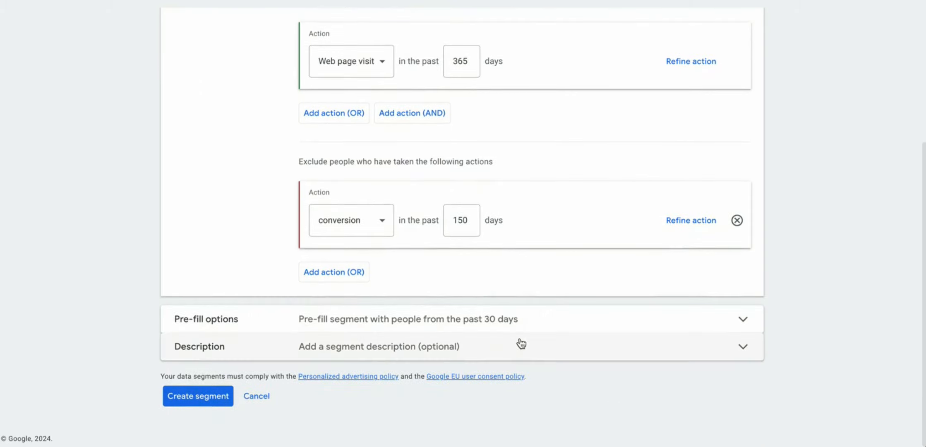
left_click(343, 277)
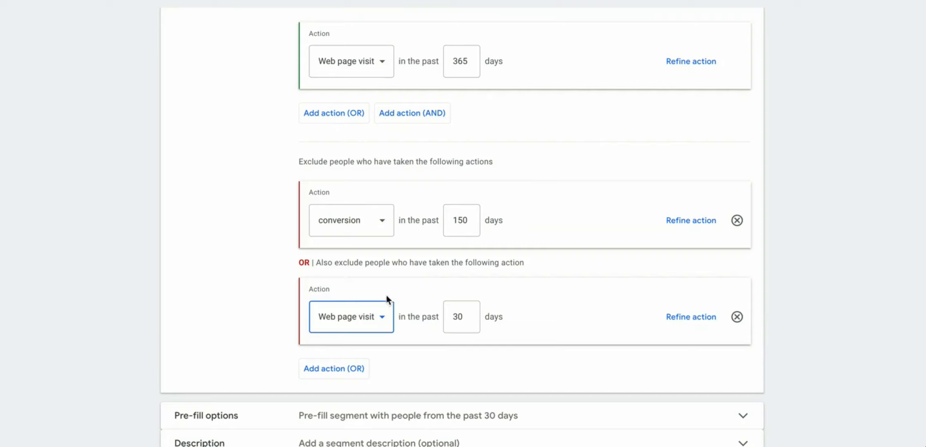
left_click(360, 319)
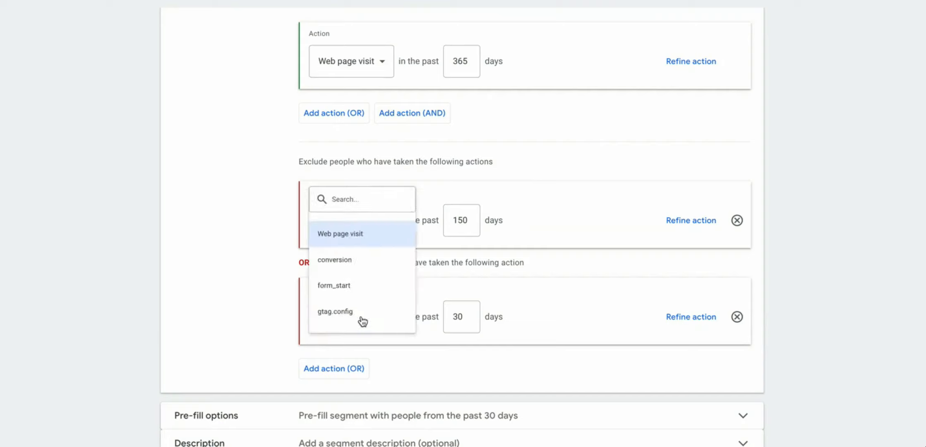
left_click(286, 317)
left_click(737, 316)
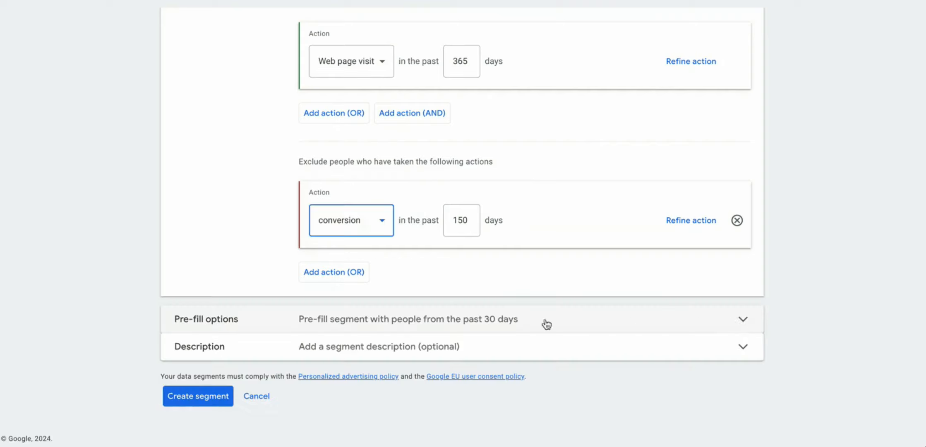
Step: Create the segment, keeping the option to pre-fill it with people who matched the rules within the past 30 days
left_click(374, 324)
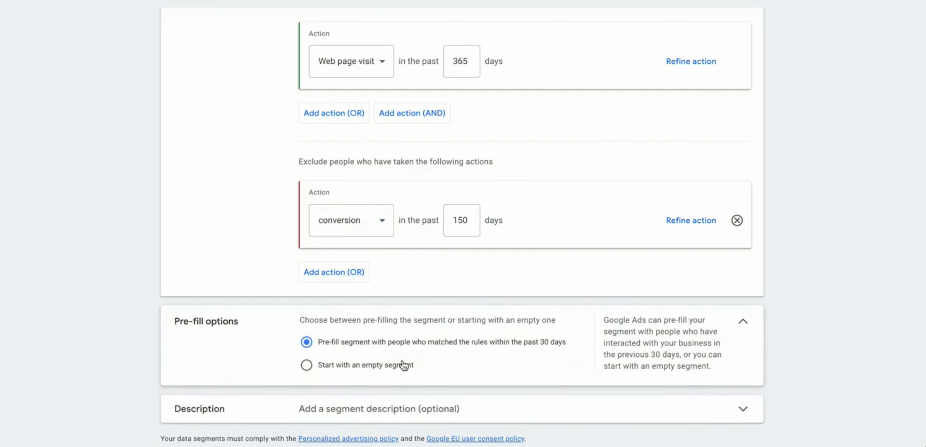
scroll(245, 324, "down", 2)
left_click(364, 356)
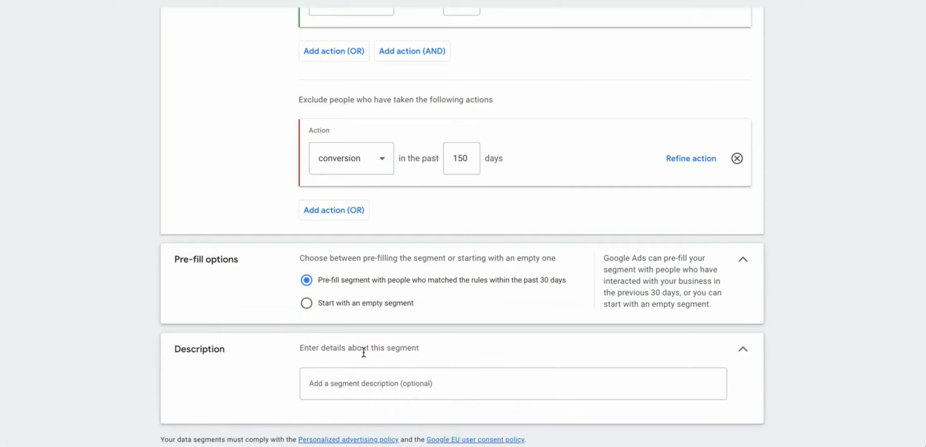
scroll(276, 355, "down", 2)
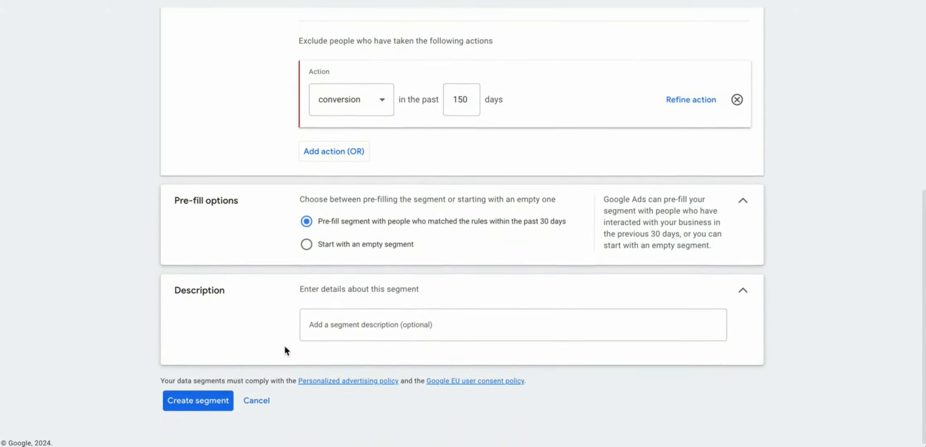
left_click(201, 405)
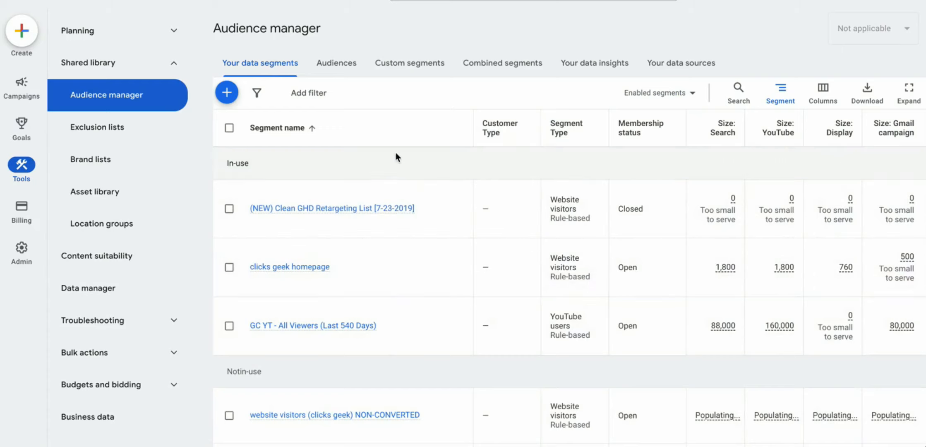
scroll(426, 233, "down", 4)
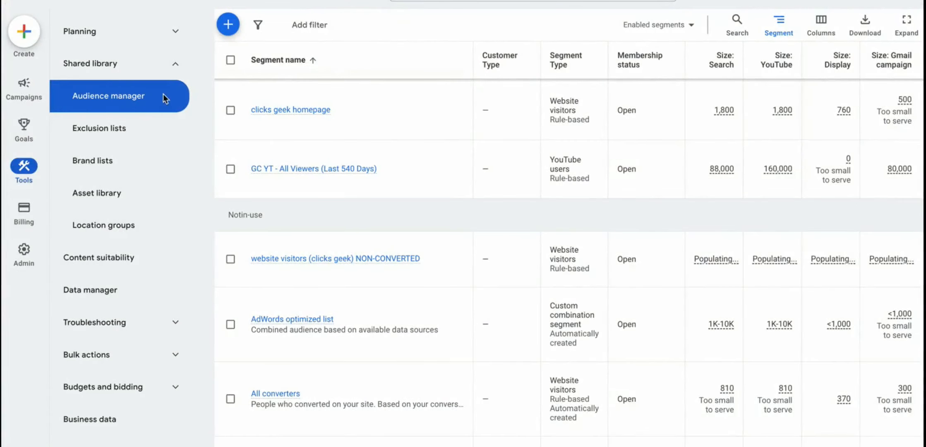
Step: Start a new campaign from the campaigns overview and choose to create it without a goal's guidance
left_click(24, 95)
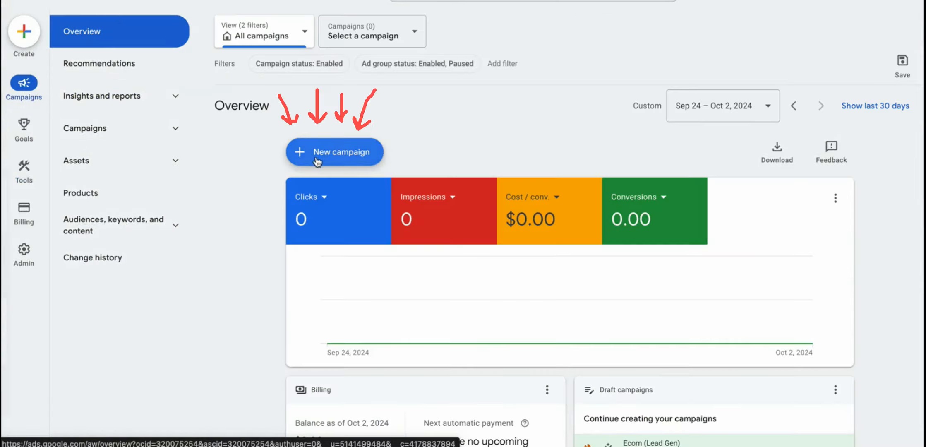
left_click(340, 158)
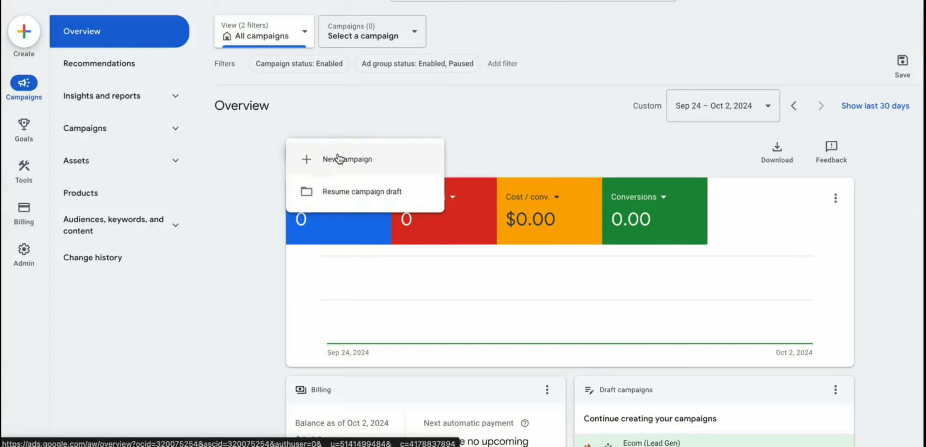
left_click(350, 164)
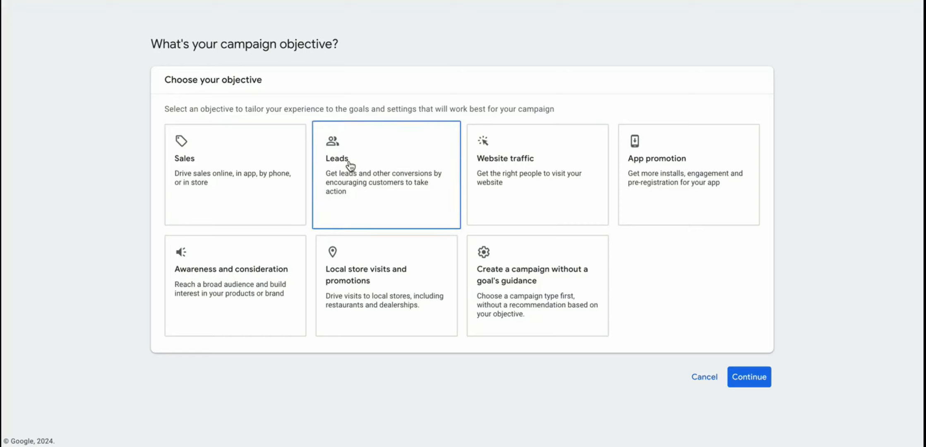
left_click(527, 293)
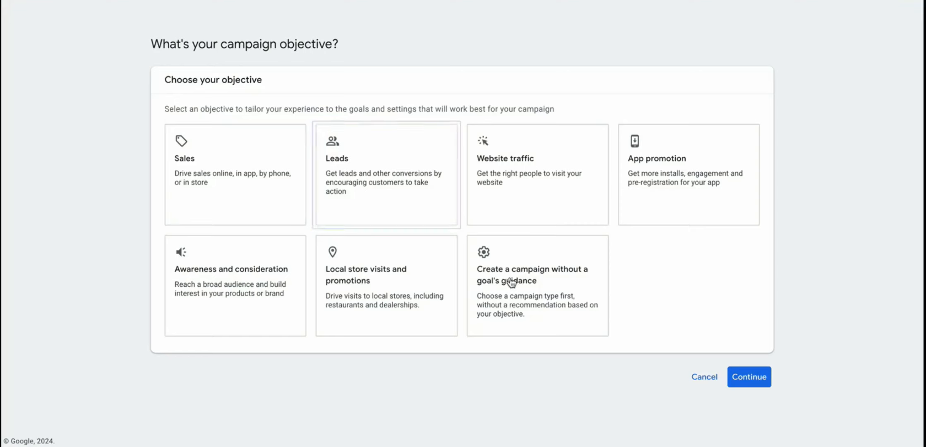
left_click(528, 293)
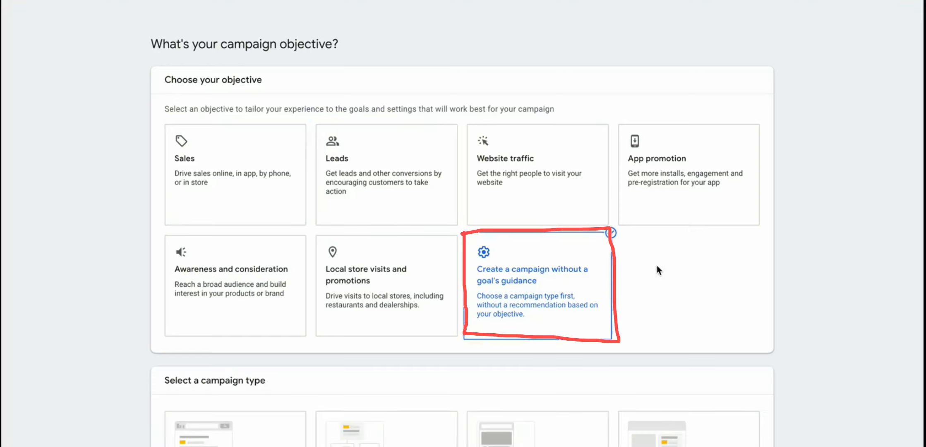
Step: Select Performance Max as the campaign type
scroll(680, 260, "down", 2)
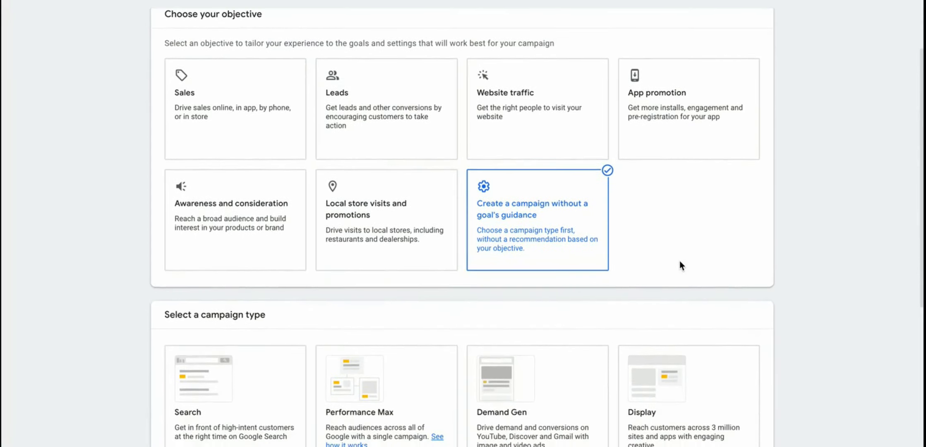
scroll(660, 217, "down", 2)
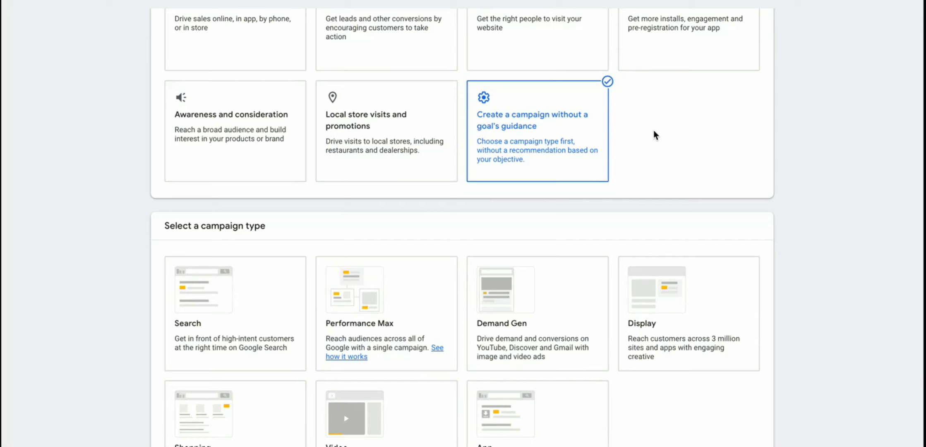
scroll(653, 134, "down", 3)
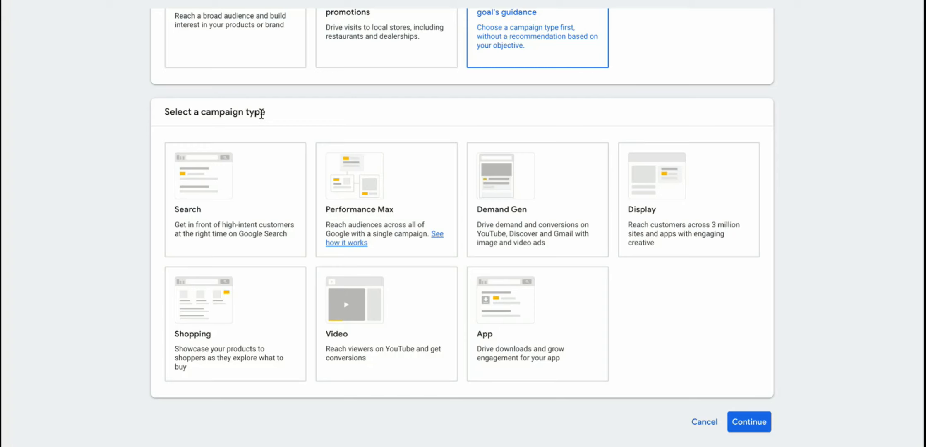
scroll(261, 113, "up", 1)
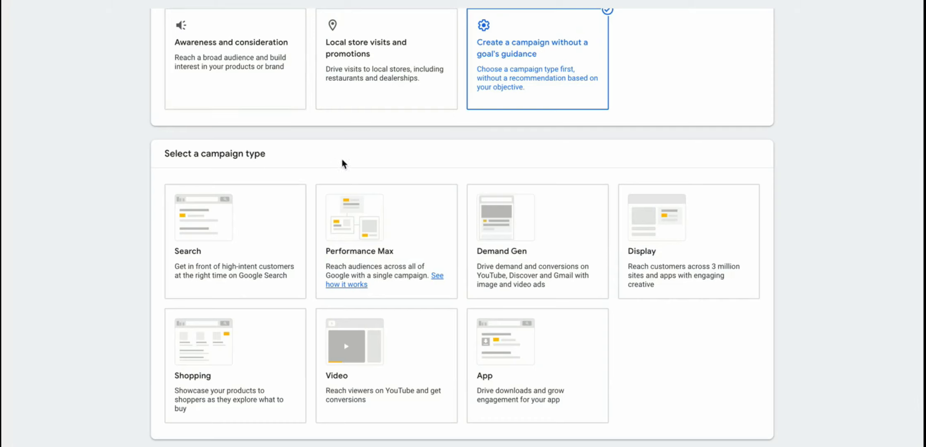
left_click(397, 234)
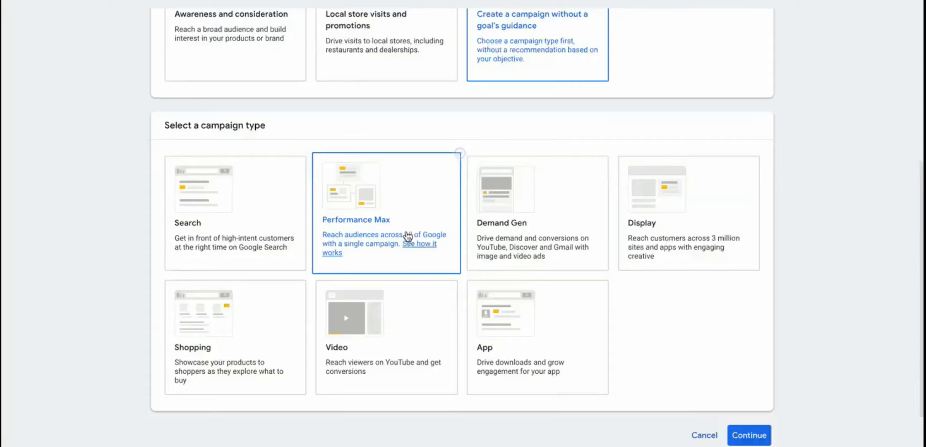
Step: Review the campaign's conversion goals and turn off advertising products from a Merchant Center account
scroll(407, 237, "down", 5)
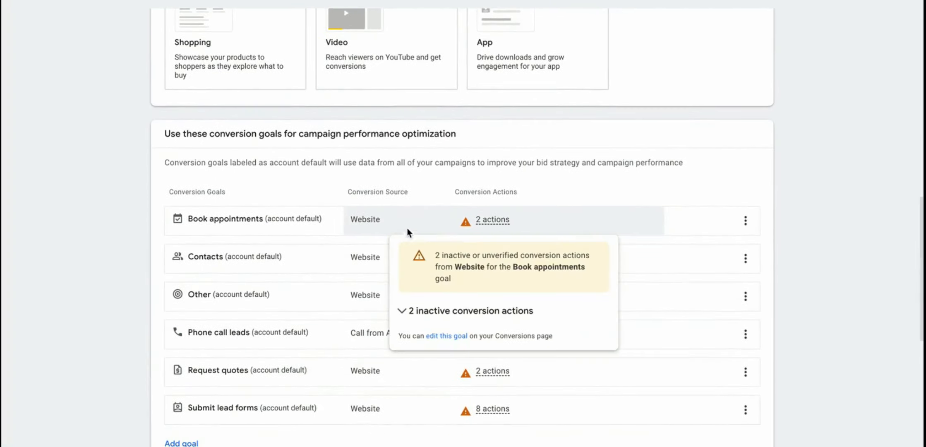
scroll(316, 140, "down", 2)
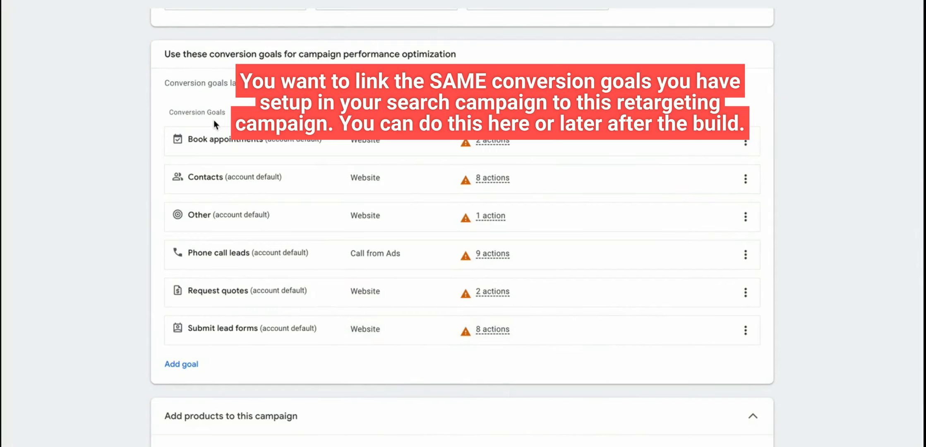
scroll(213, 120, "down", 1)
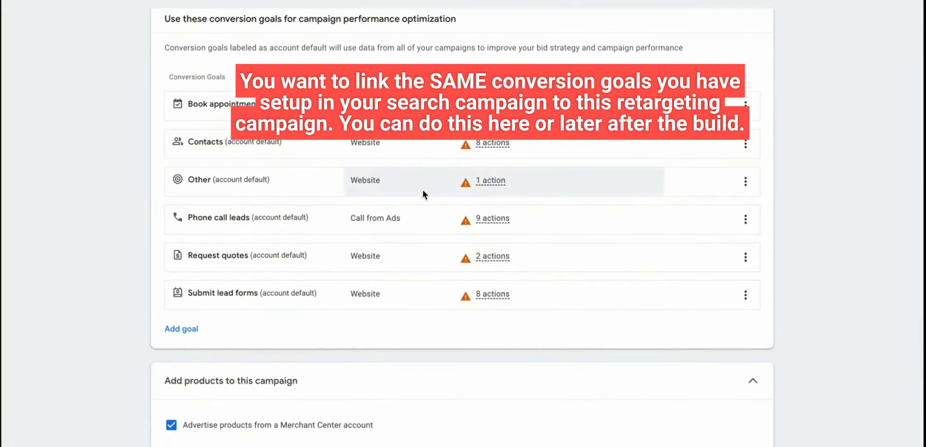
mouse_move(418, 196)
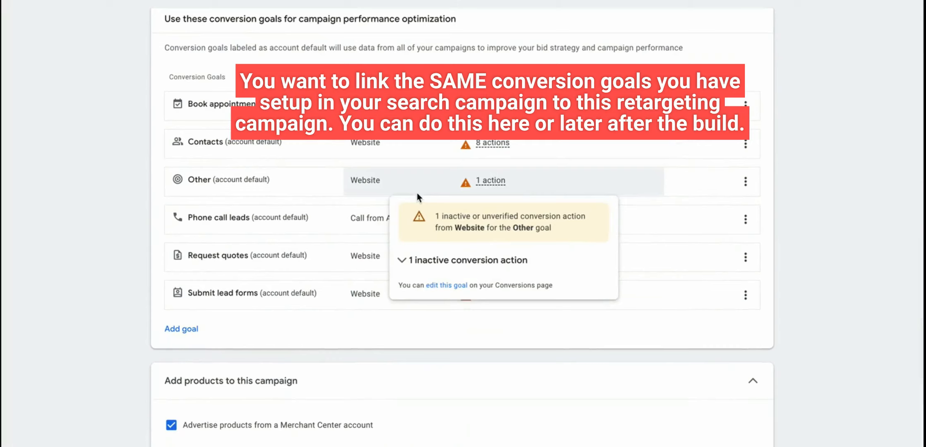
scroll(120, 185, "down", 4)
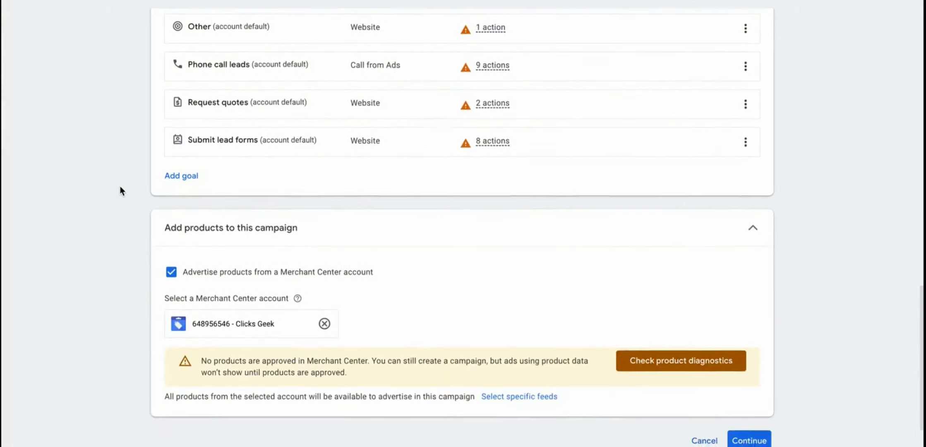
scroll(120, 191, "down", 1)
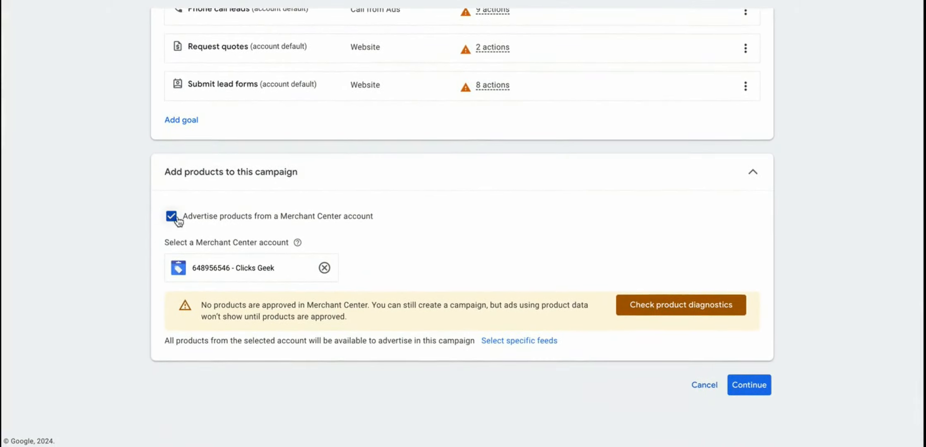
left_click(172, 216)
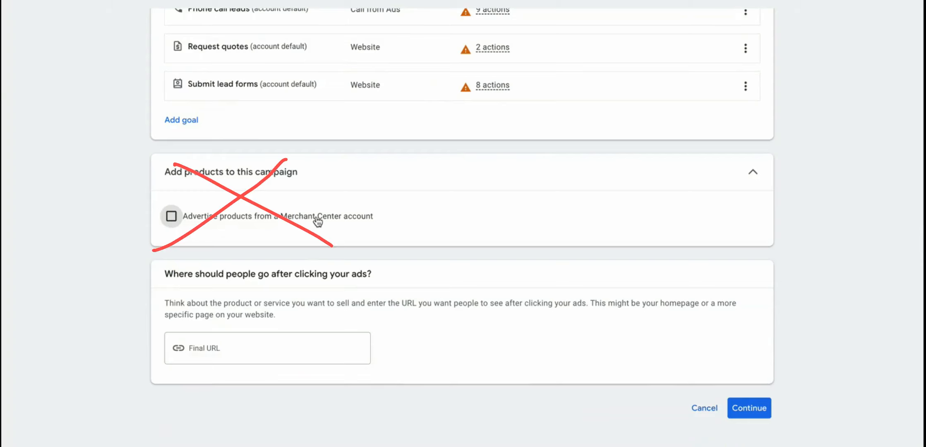
left_click(754, 173)
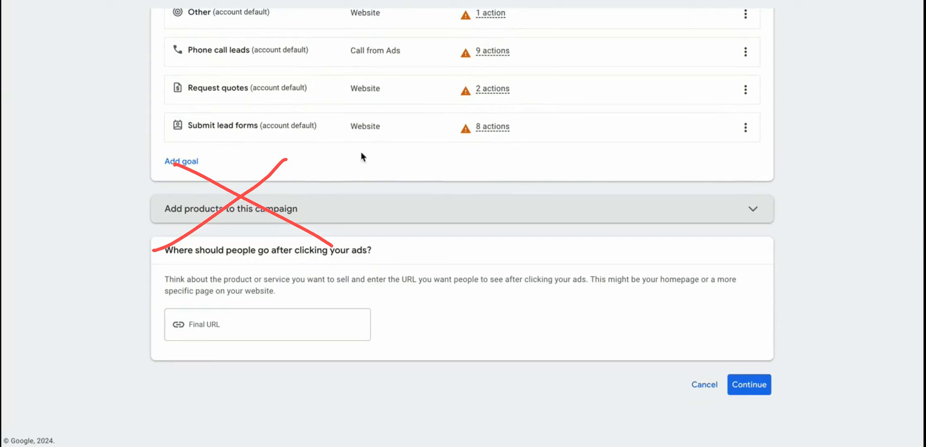
Step: Set the campaign's final URL to clicksgeek.com and continue to the campaign name
left_click(215, 325)
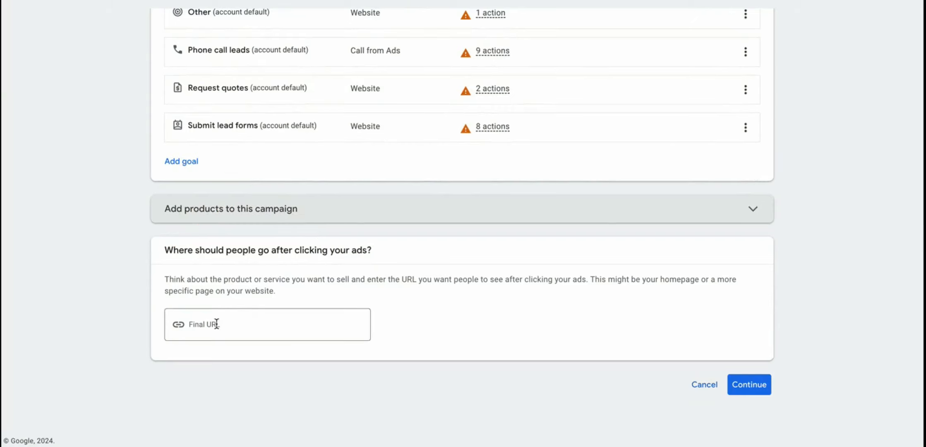
type("clic")
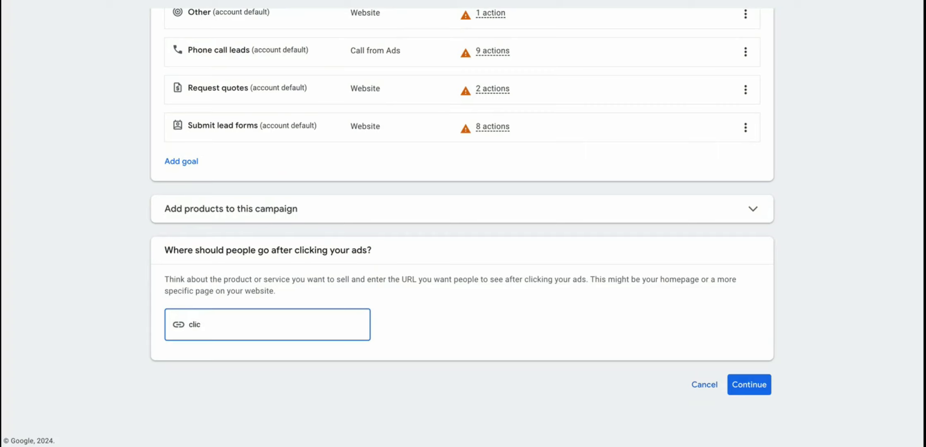
type("ksgeek")
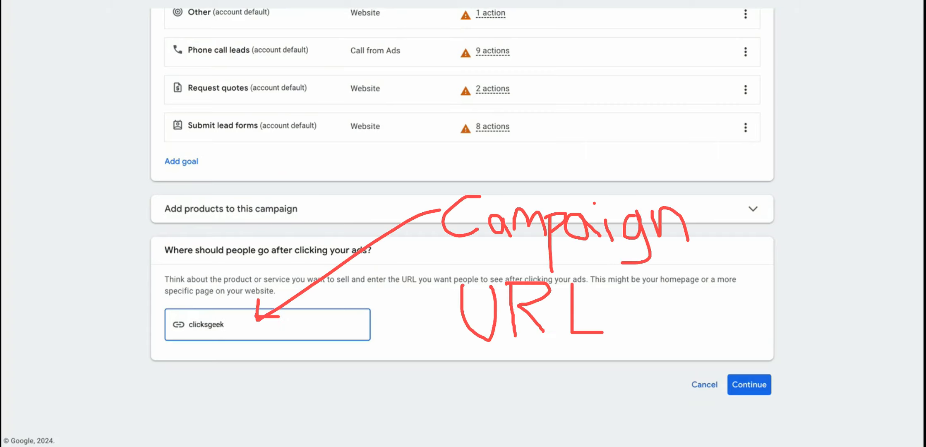
type(".com")
left_click(200, 375)
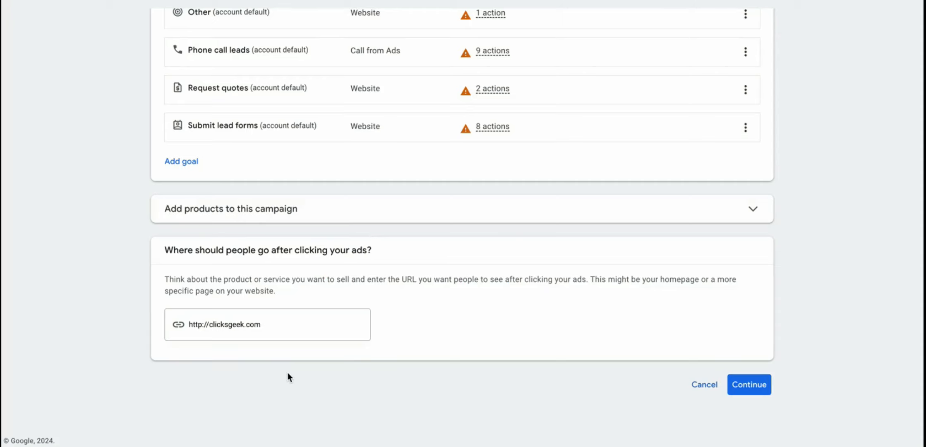
left_click(750, 384)
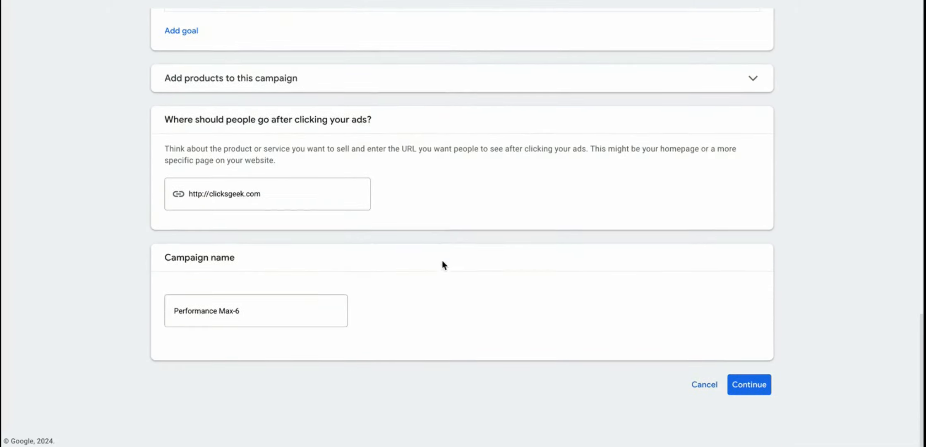
Step: Name the campaign "Retargeting (Non Converted)" and start it as a new campaign instead of finishing a saved draft
triple_click(231, 310)
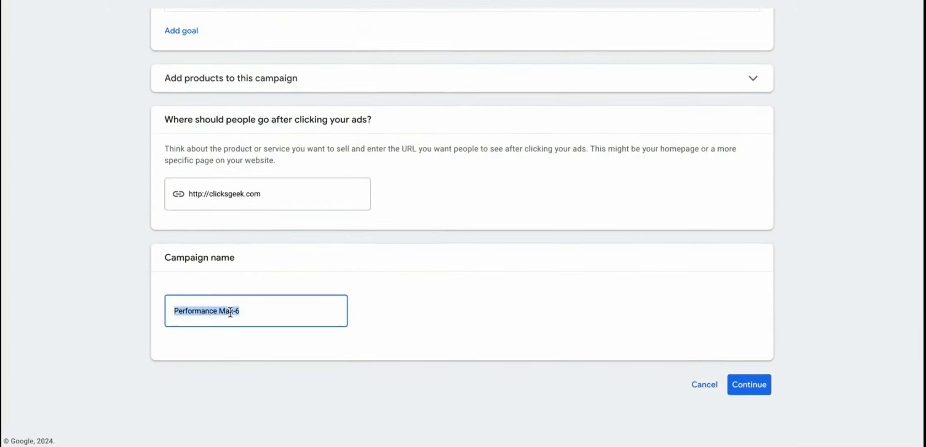
type("Retar")
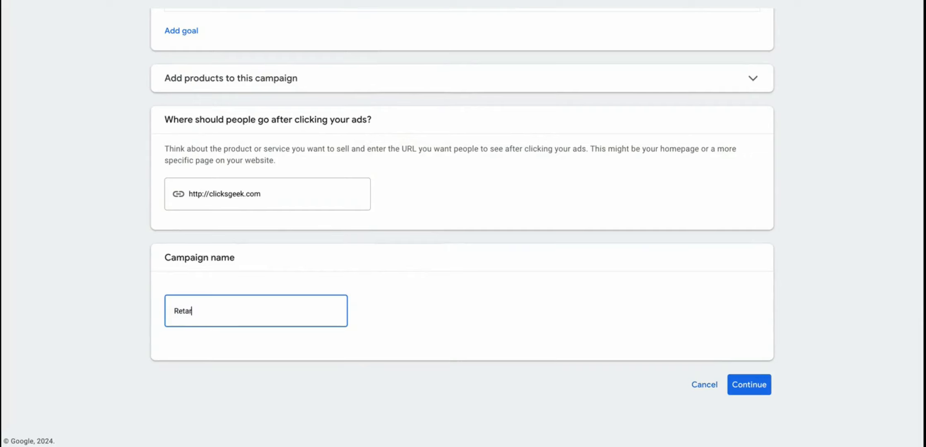
type("geting (Non Converting")
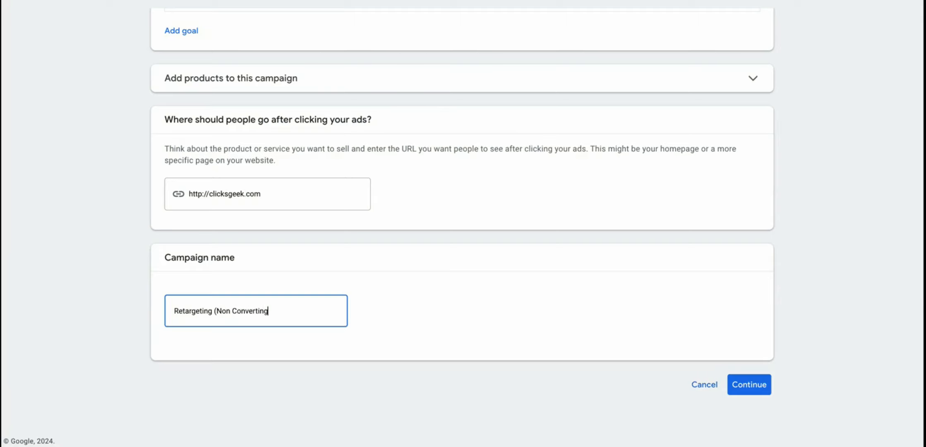
key("BackSpace")
key("BackSpace")
key("BackSpace")
type("ed)")
left_click(754, 386)
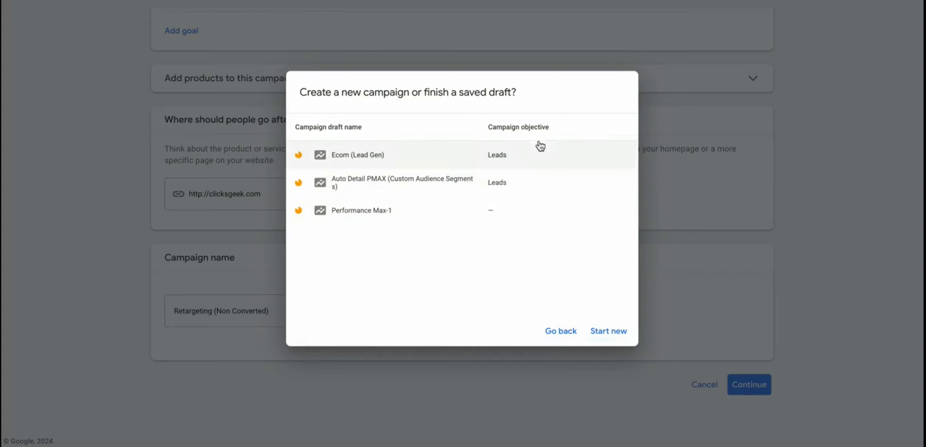
left_click(608, 337)
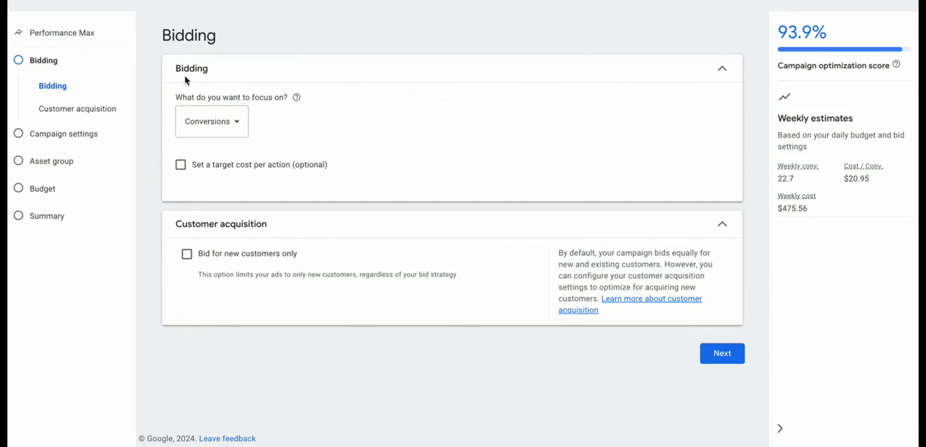
Step: Review the bidding focus options, keep Conversions as the focus, and continue to the campaign settings
left_click(230, 125)
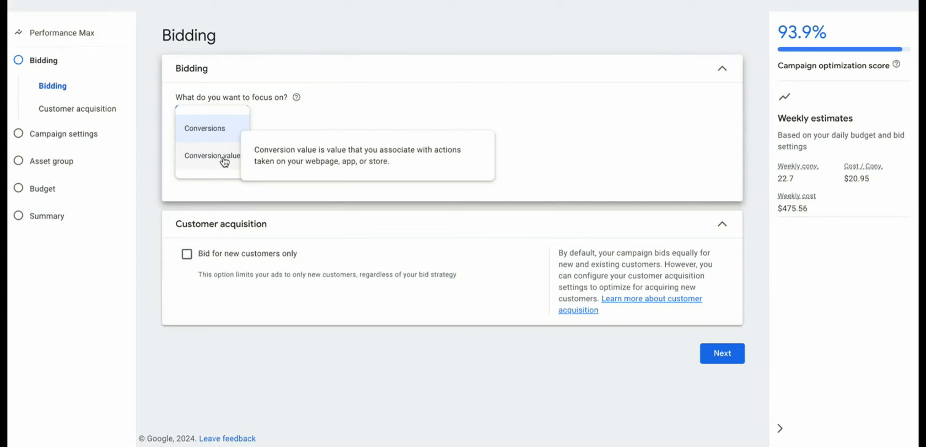
left_click(258, 46)
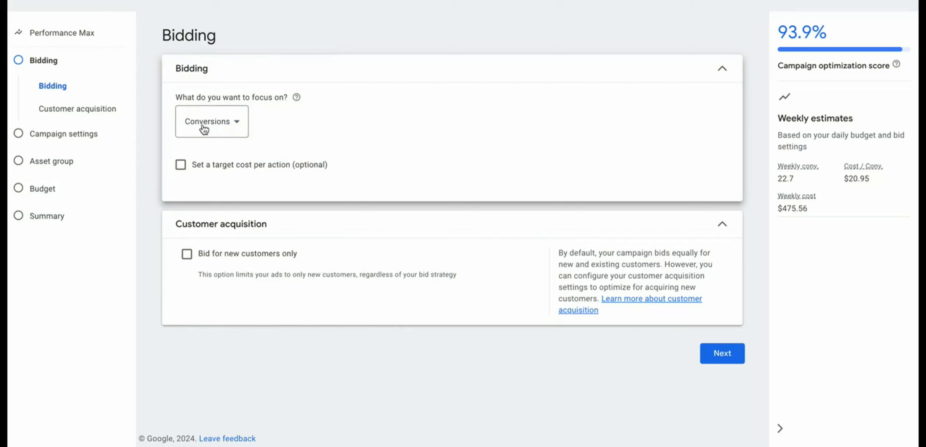
left_click(232, 126)
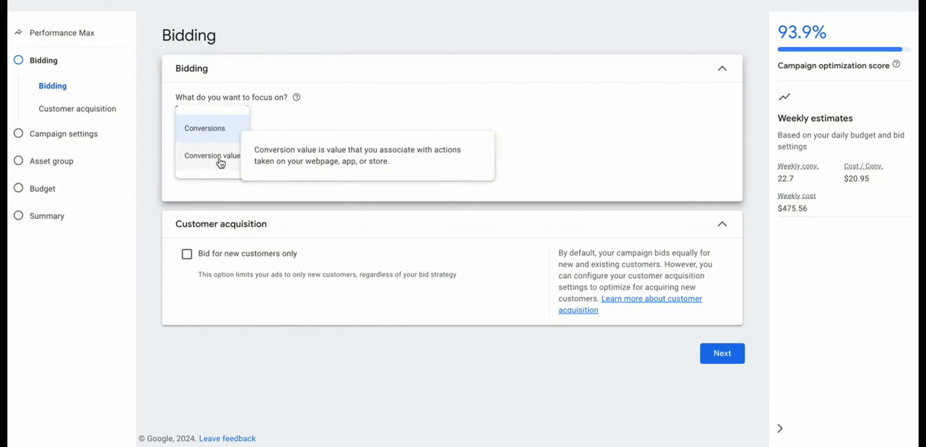
left_click(213, 129)
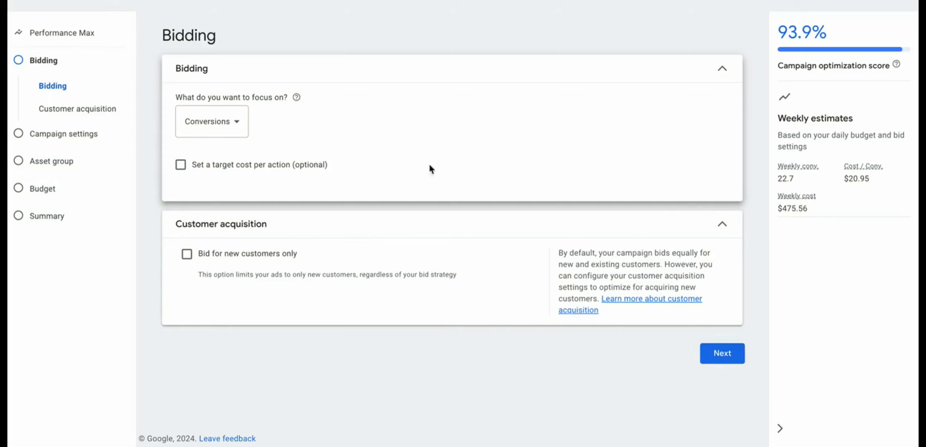
left_click(719, 359)
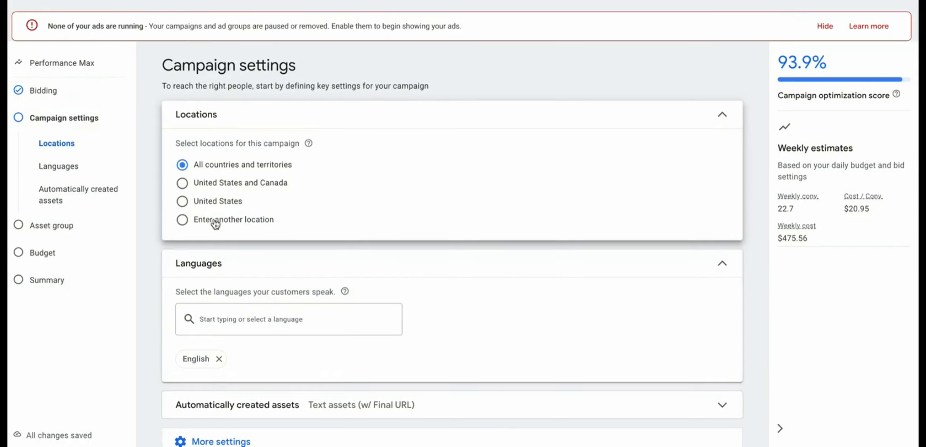
Step: Compare the location targeting options and set the campaign's location to United States
left_click(182, 220)
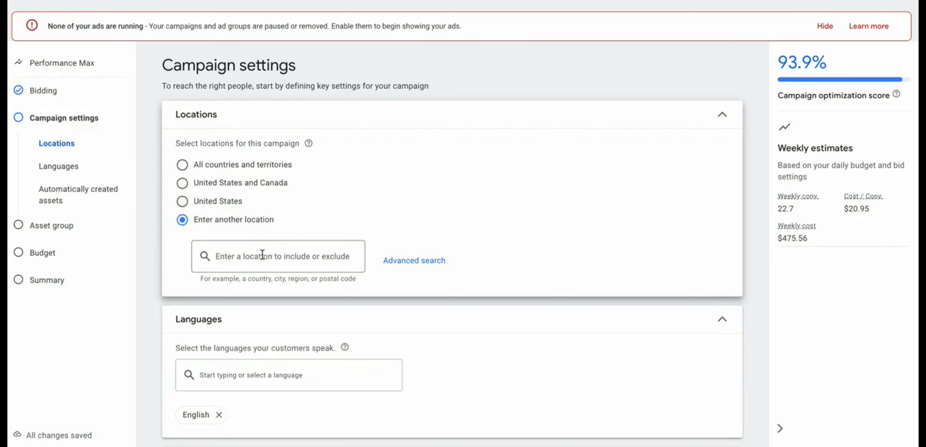
left_click(182, 201)
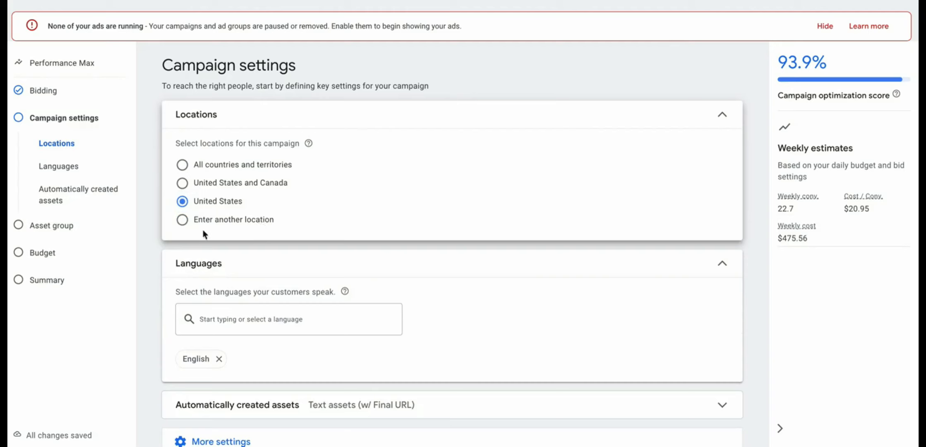
left_click(182, 219)
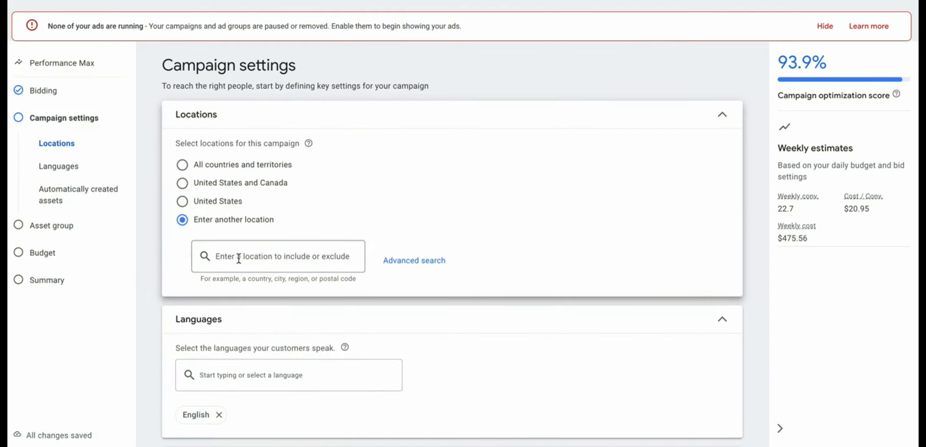
left_click(234, 257)
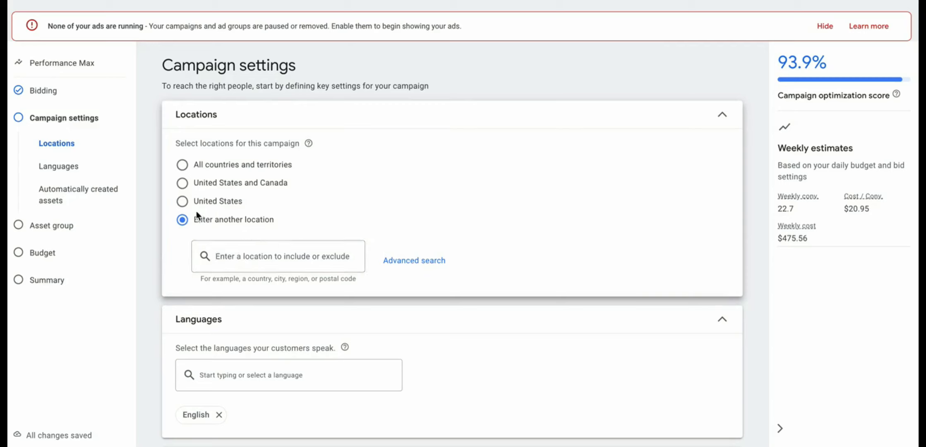
left_click(182, 201)
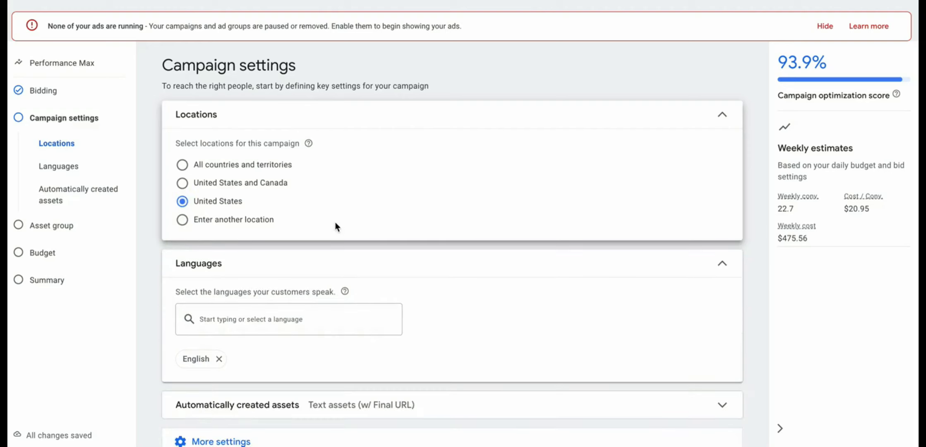
Step: Review the campaign's language and its automatically created assets settings for text assets and final URL
scroll(335, 222, "down", 1)
scroll(335, 226, "down", 1)
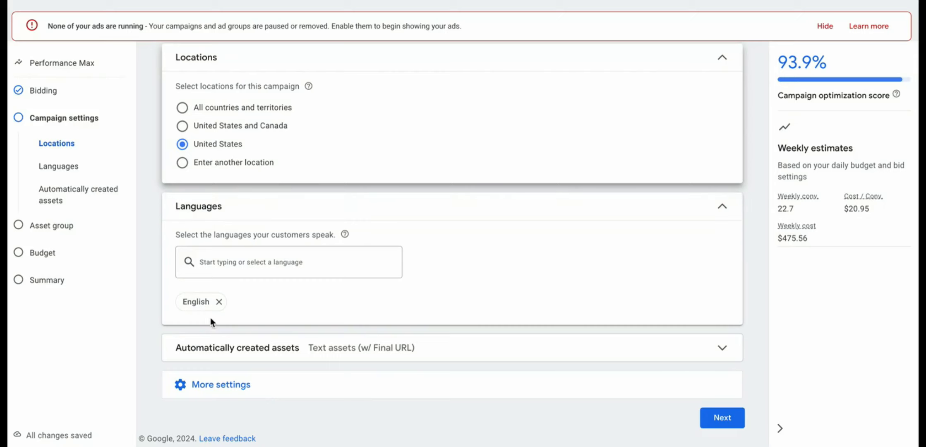
left_click(722, 348)
scroll(495, 271, "down", 4)
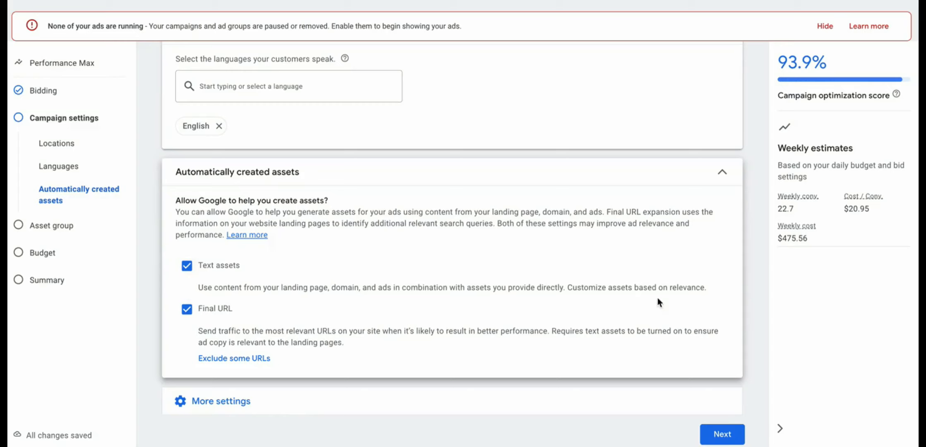
left_click(722, 172)
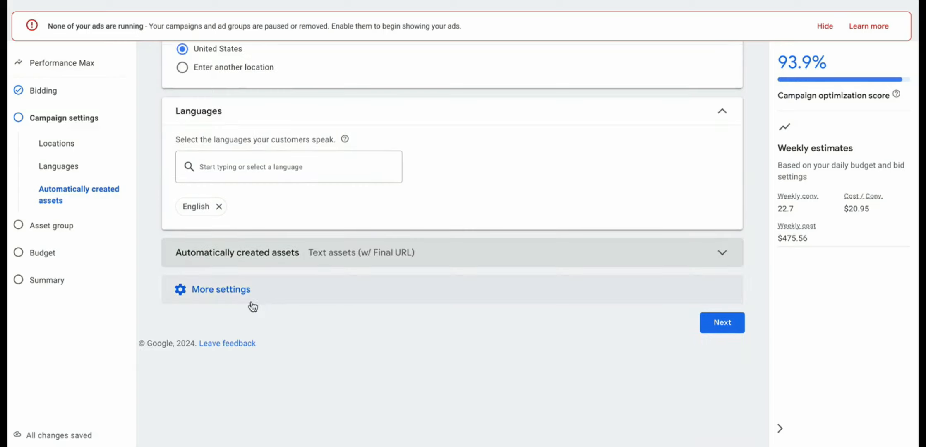
Step: Set the ad schedule to Mondays - Fridays, all day, and continue to the asset group
left_click(222, 292)
scroll(379, 292, "down", 1)
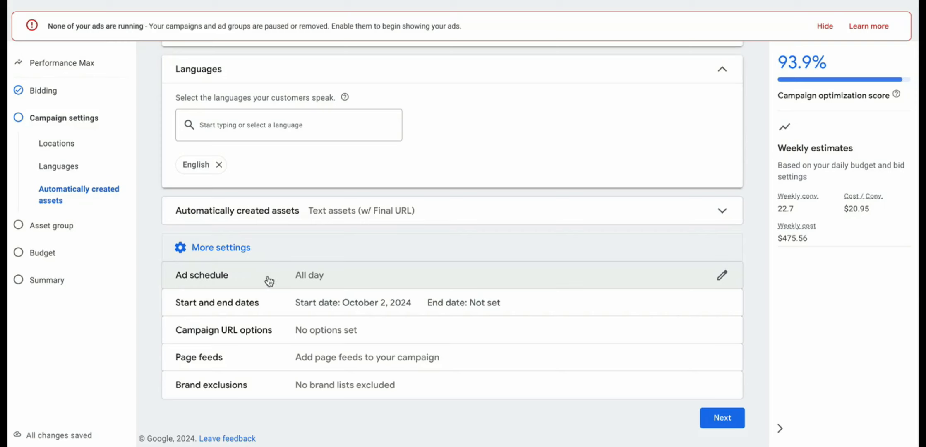
left_click(306, 283)
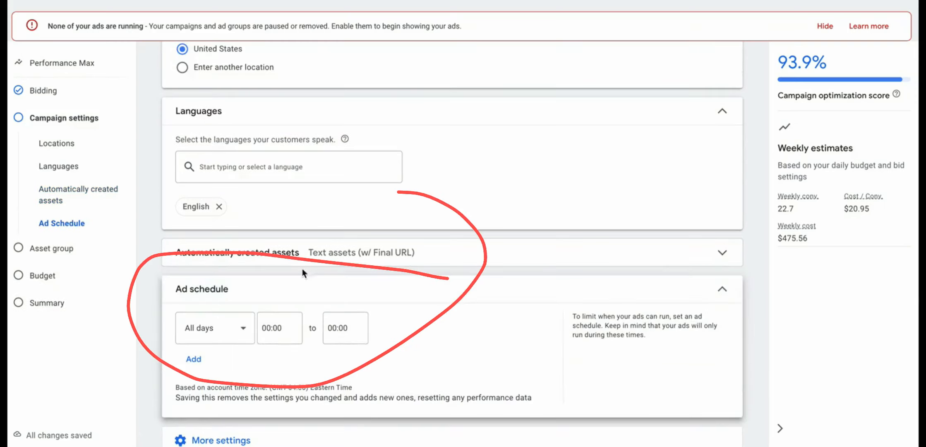
left_click(246, 331)
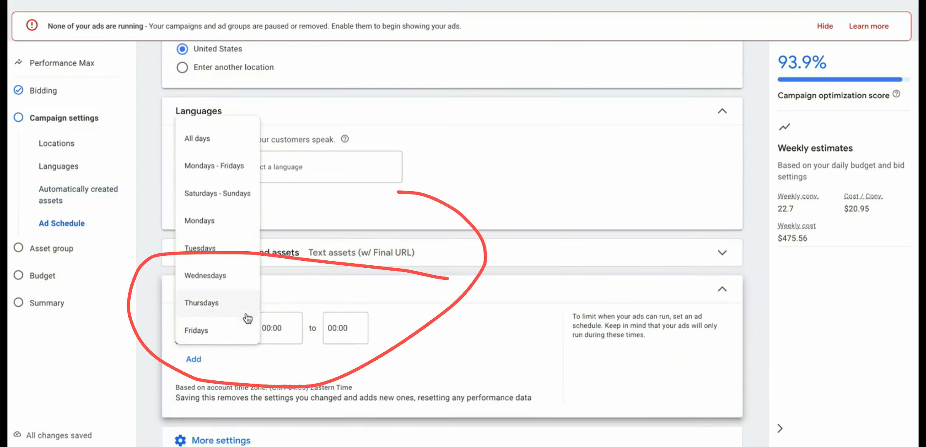
left_click(227, 168)
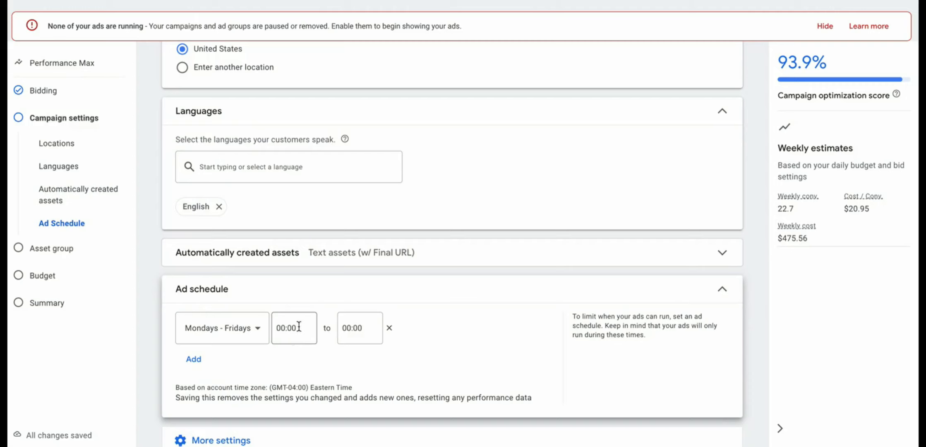
left_click(721, 289)
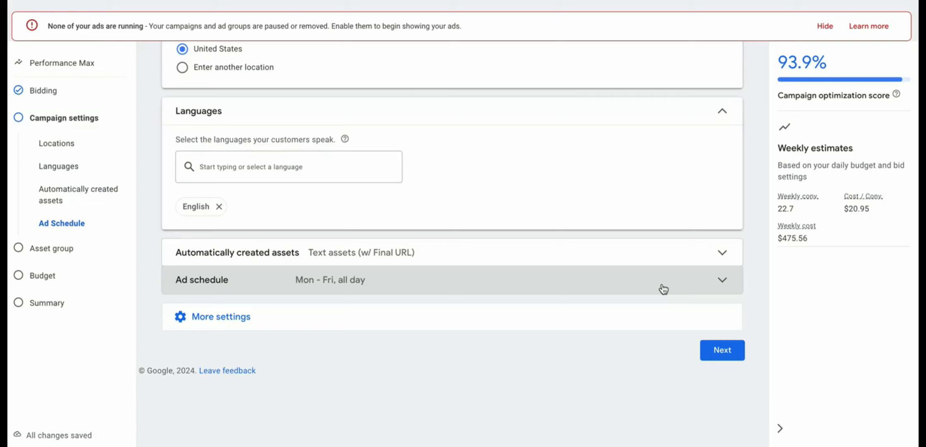
left_click(728, 357)
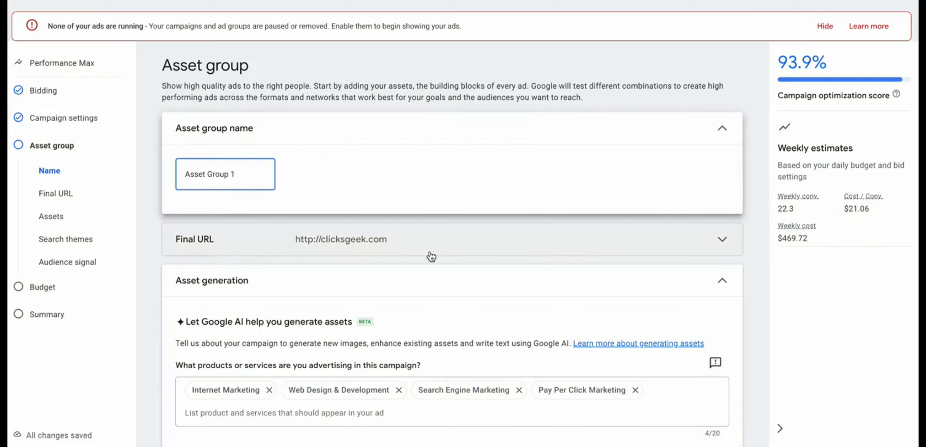
Step: Deselect the clicksgeek.com, Facebook and Twitter pages as sources for enhanced and suggested images
scroll(486, 248, "down", 3)
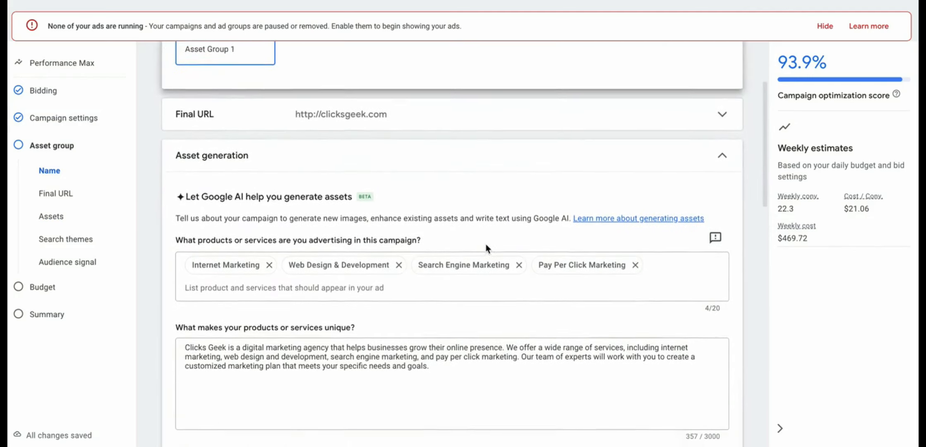
scroll(485, 243, "down", 1)
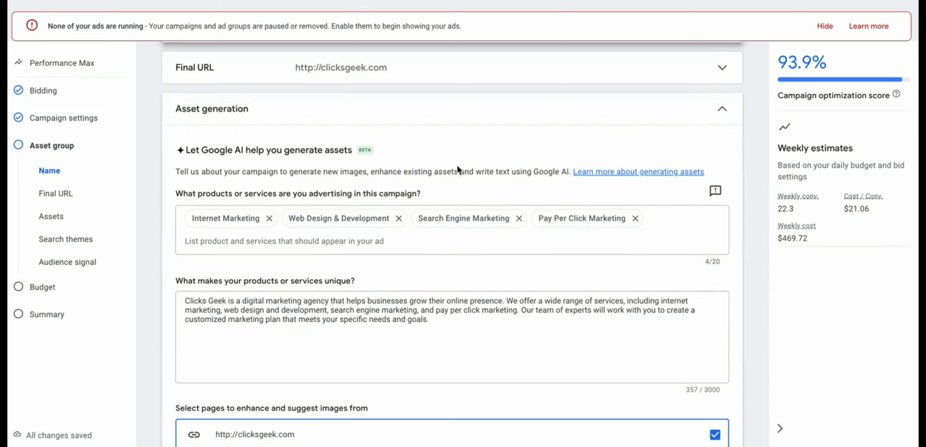
scroll(458, 167, "down", 1)
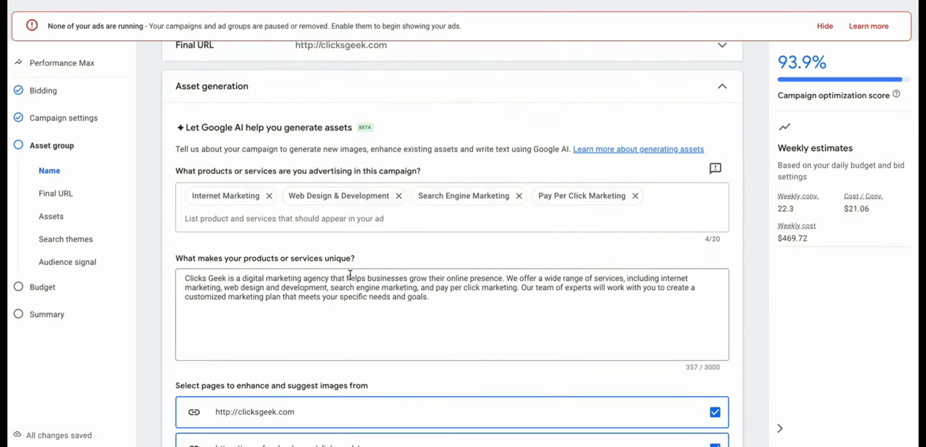
scroll(350, 274, "down", 5)
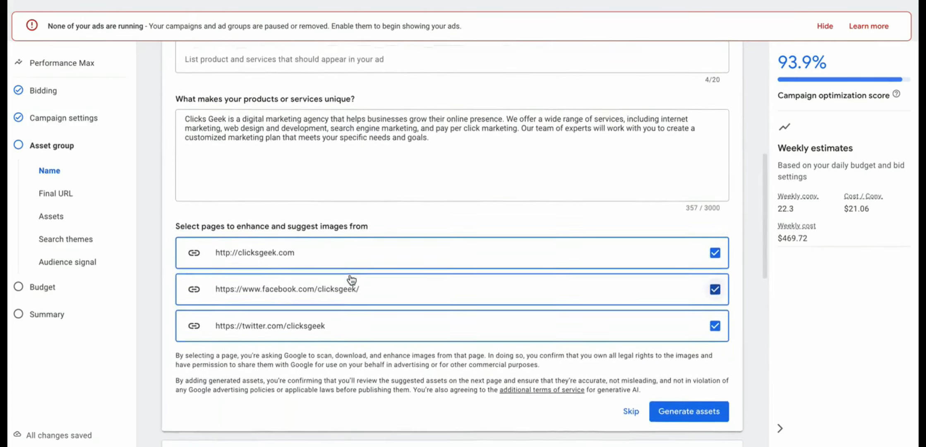
left_click(714, 271)
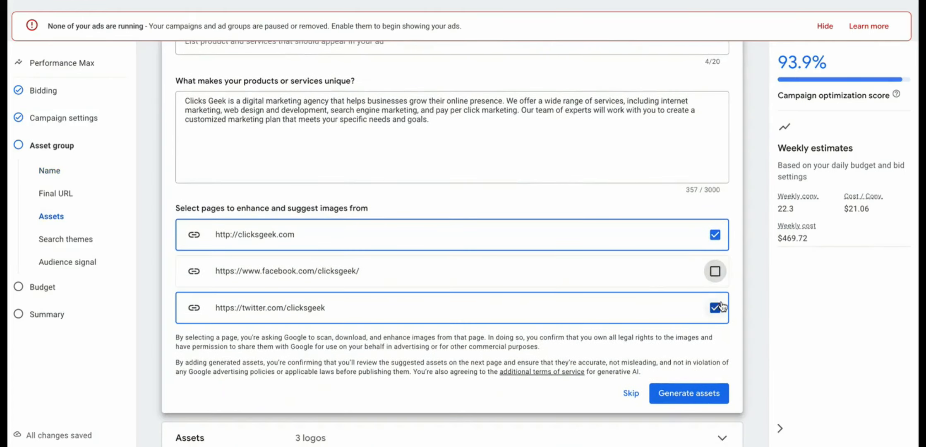
left_click(715, 307)
left_click(715, 234)
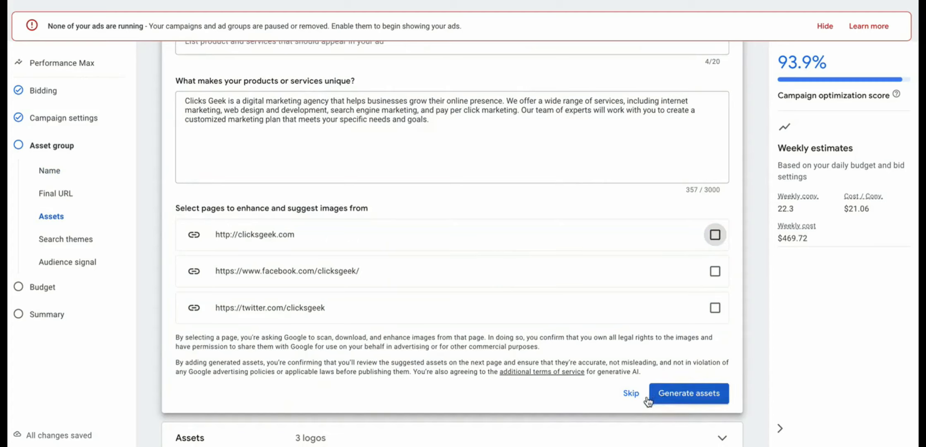
Step: Remove Search Engine Marketing and Web Design & Development from the advertised products or services
scroll(426, 275, "up", 2)
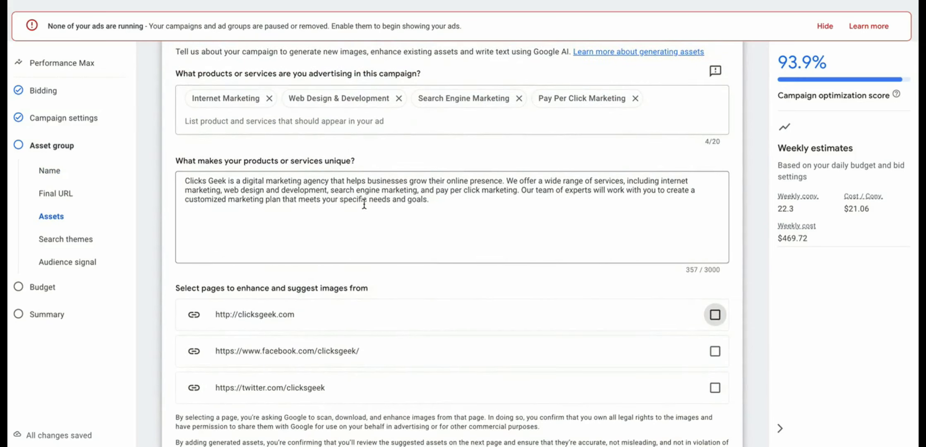
scroll(364, 203, "down", 3)
scroll(364, 203, "up", 2)
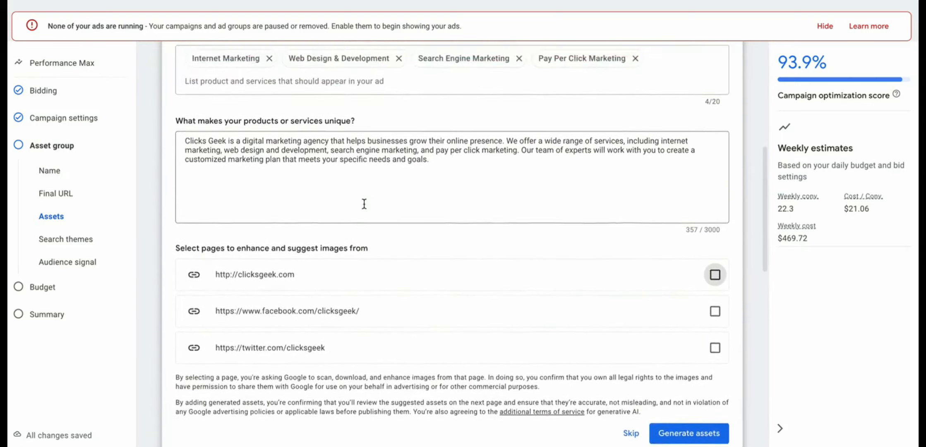
scroll(364, 203, "up", 2)
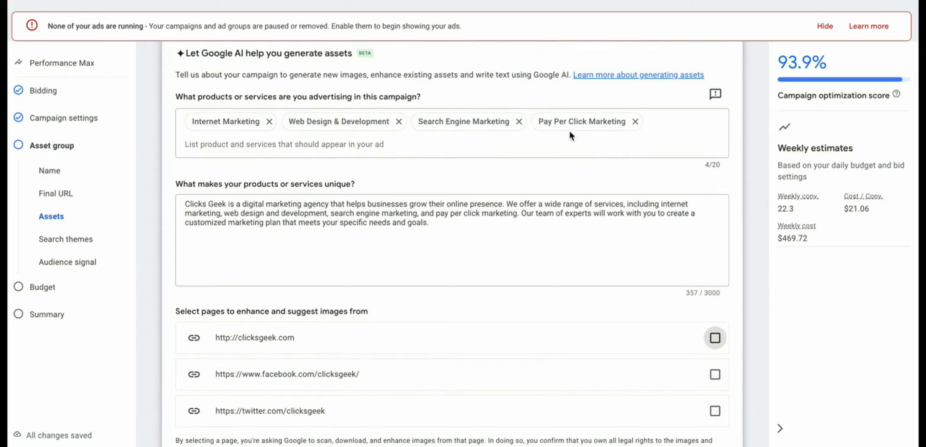
left_click(518, 121)
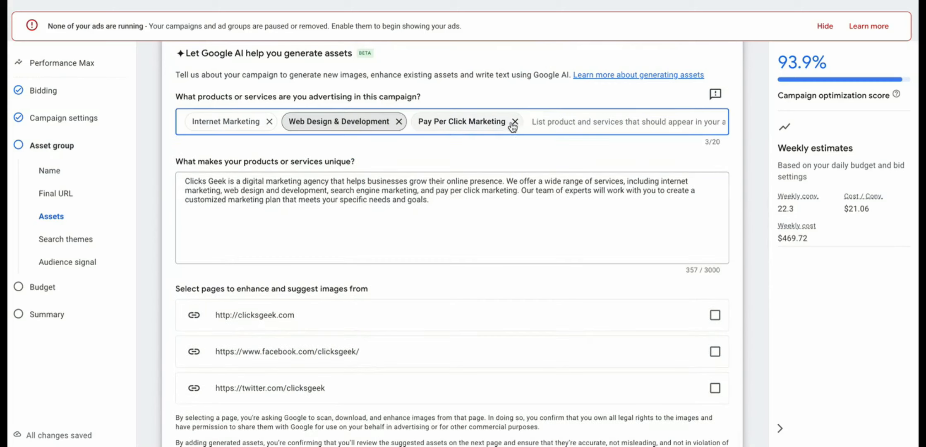
left_click(398, 122)
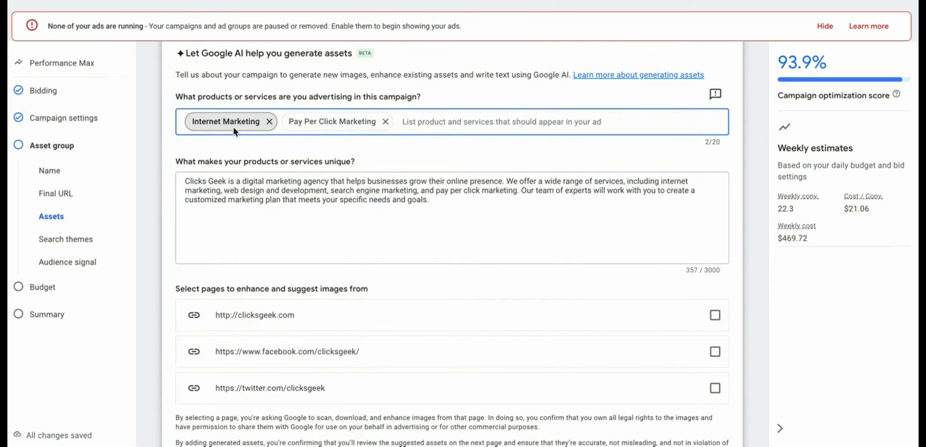
Step: Remove Internet Marketing from the advertised products or services and add "google ads services"
left_click(269, 121)
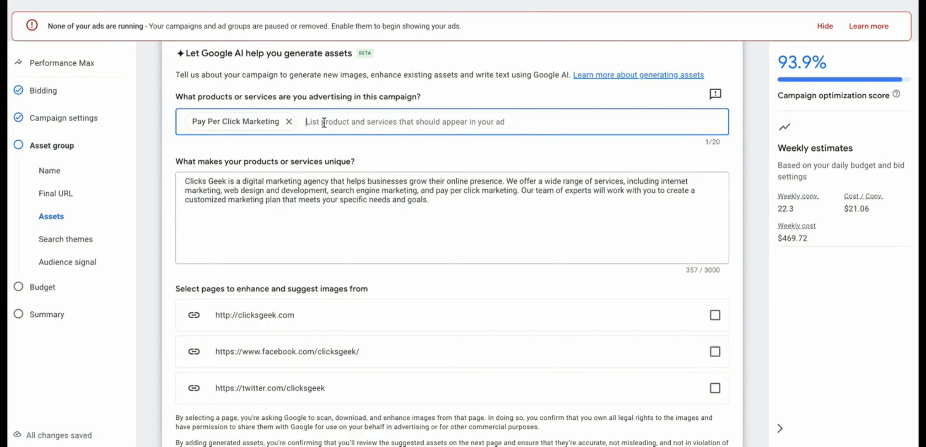
type("g")
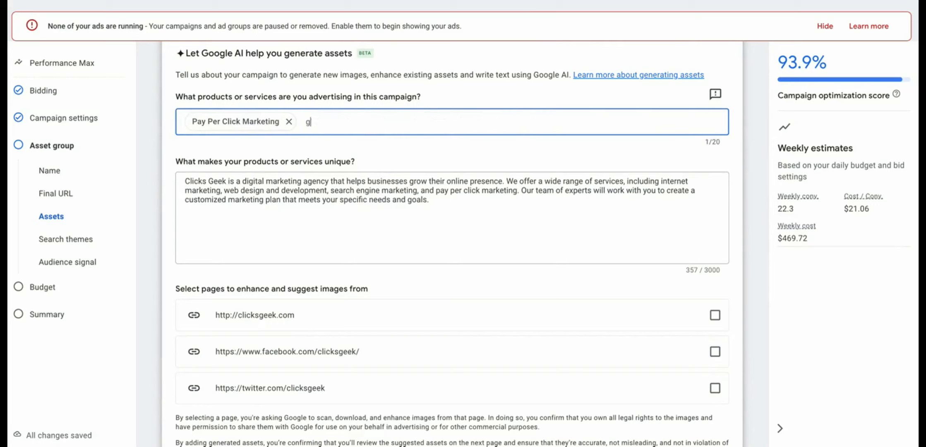
type("oogle ads services")
key("Return")
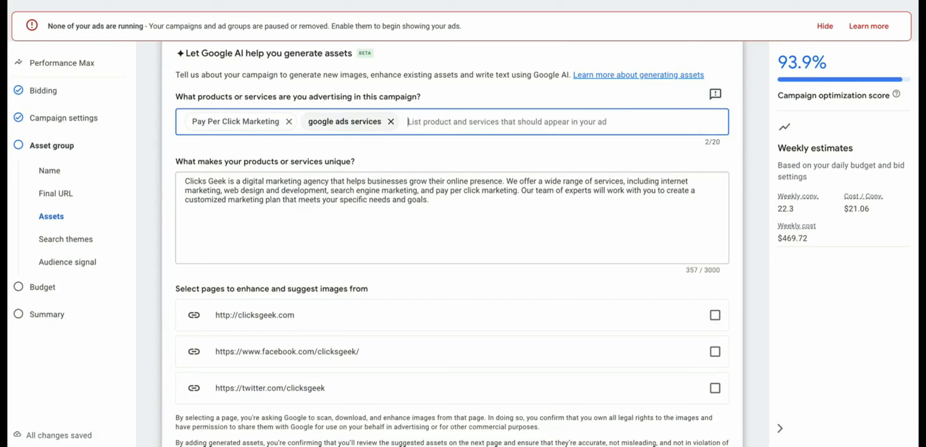
Step: In the uniqueness description, replace everything after "online presence" with "with expertly crafted google ads cmapaigns for local service businesses"
left_click(293, 200)
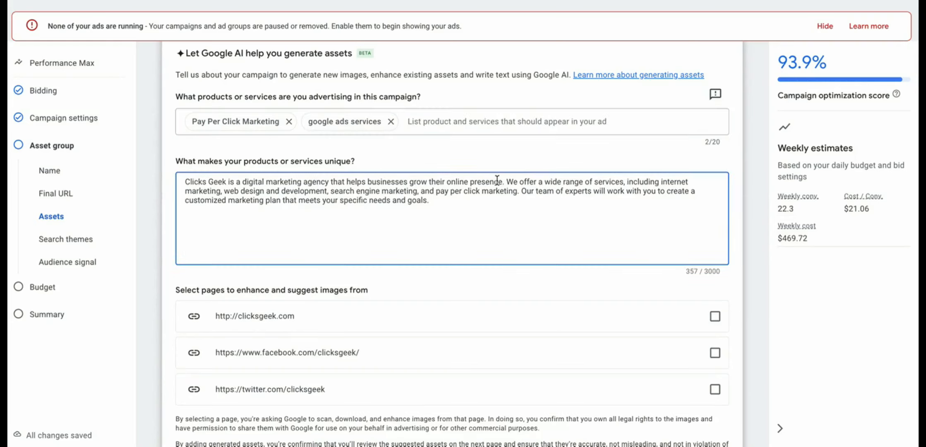
left_click_drag(502, 182, 516, 212)
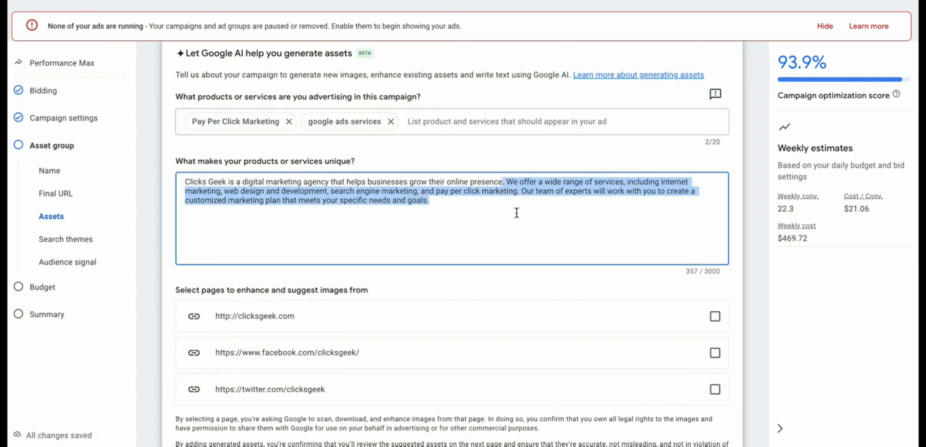
key("BackSpace")
type("wi")
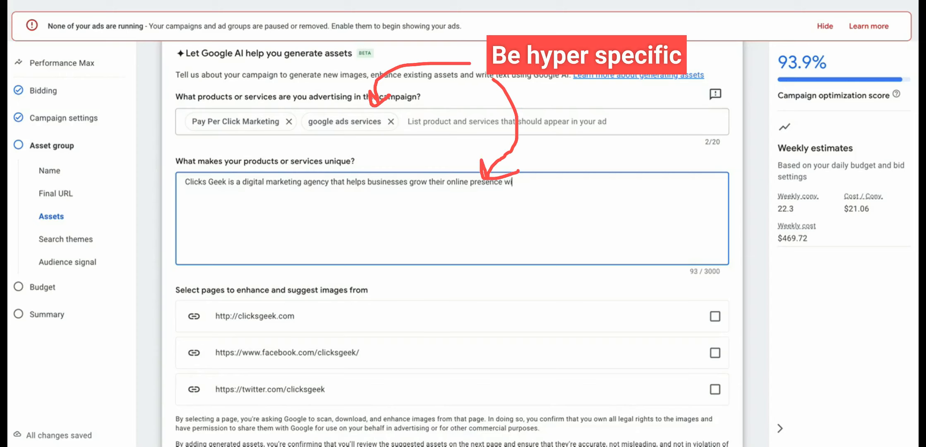
type("th expertly crafted g")
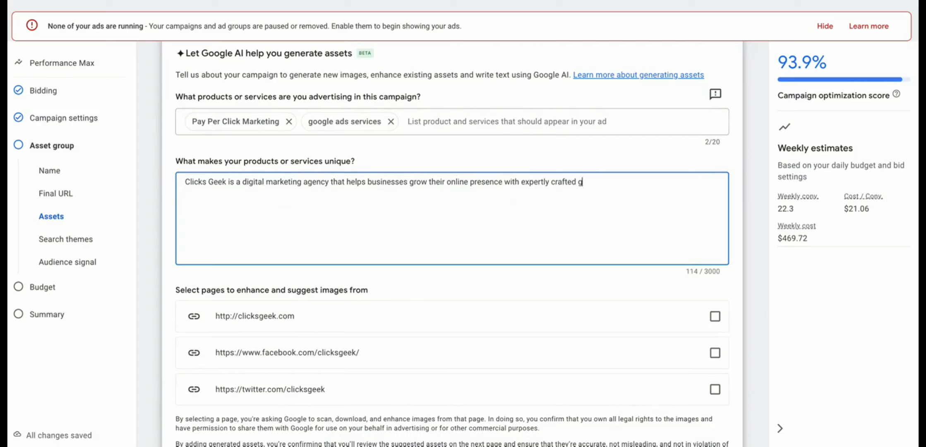
type("oogle ads cmapai")
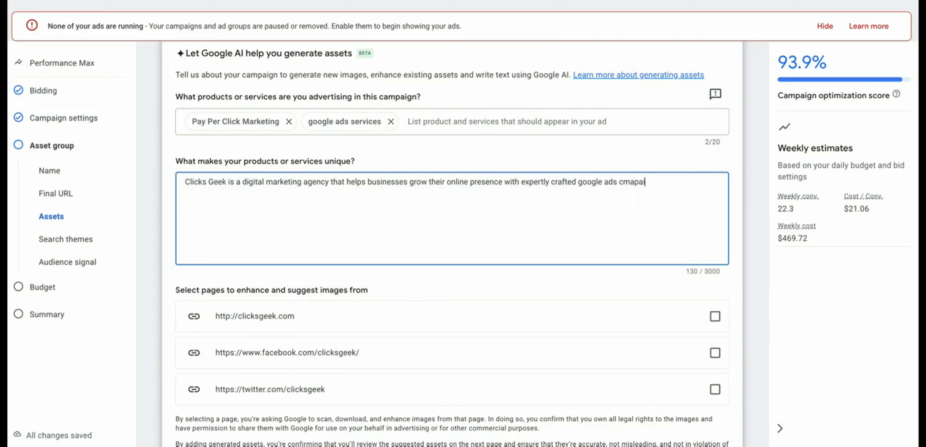
type("gns for local service busines")
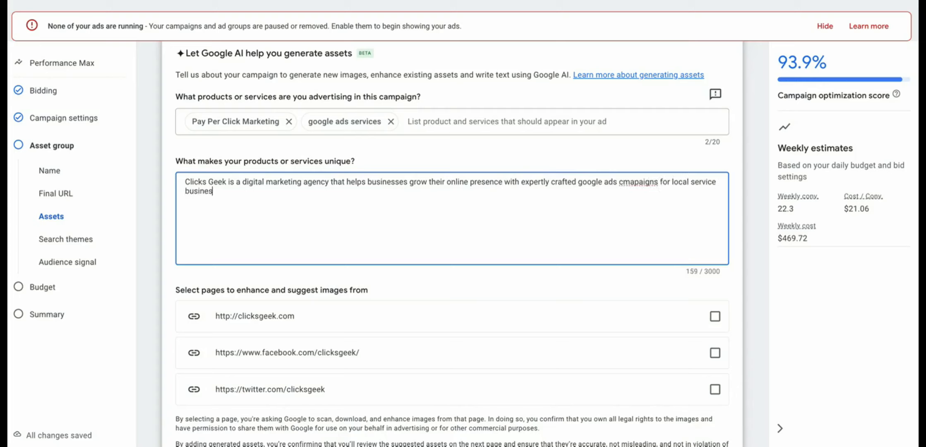
type("ses")
Step: Select only the clicksgeek.com page as the source for enhanced and suggested images, and generate the assets
scroll(253, 231, "down", 2)
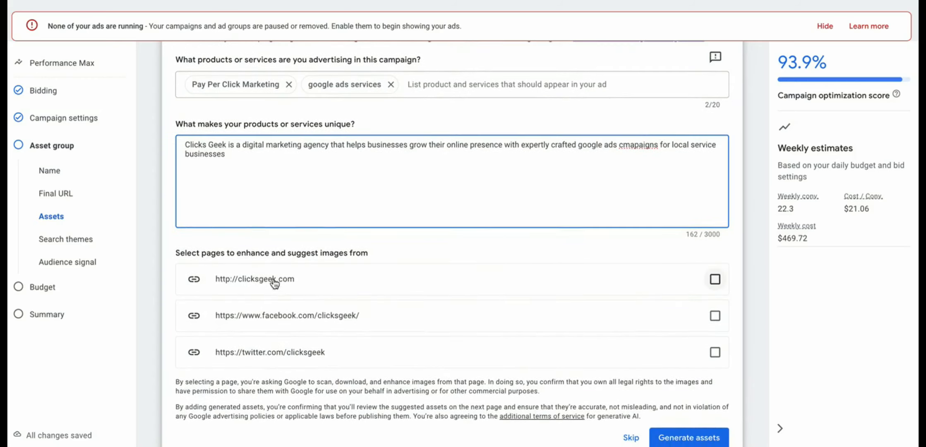
left_click(714, 278)
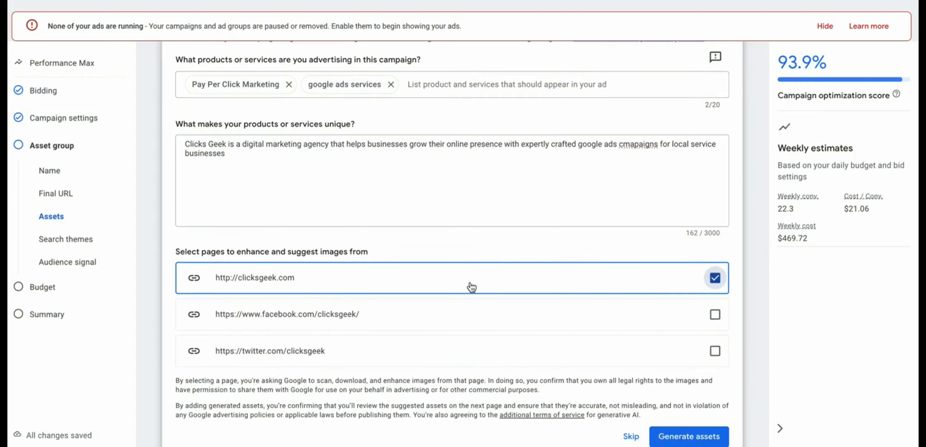
left_click(422, 278)
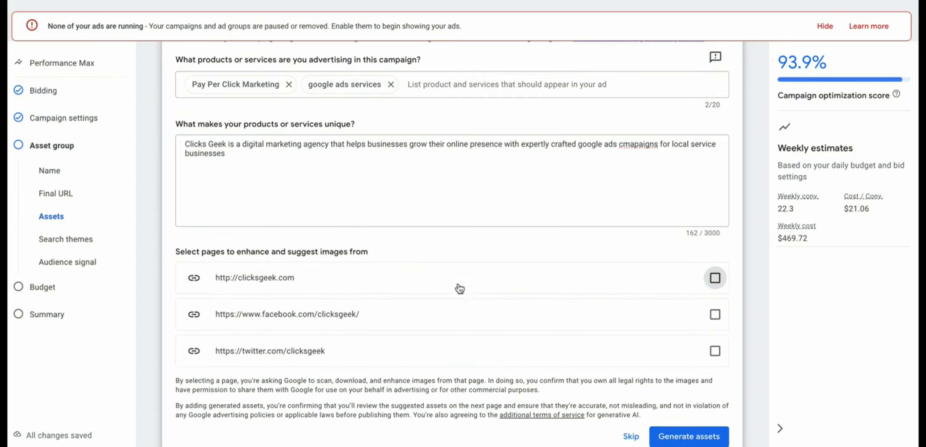
left_click(714, 278)
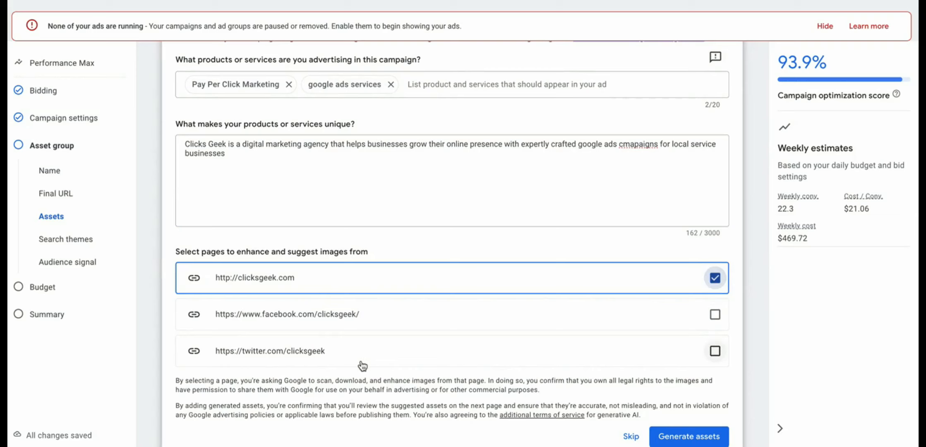
scroll(360, 364, "down", 2)
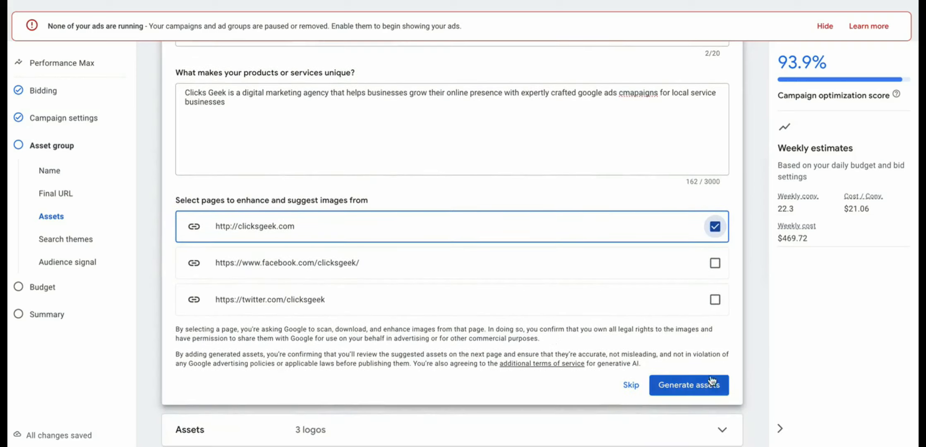
left_click(687, 387)
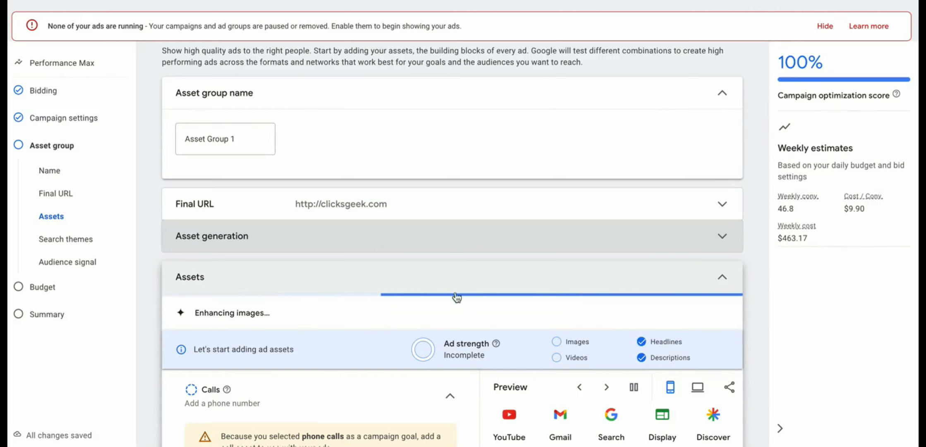
Step: Review the generated headlines, long headlines, descriptions and suggested images in the asset group
scroll(379, 292, "down", 2)
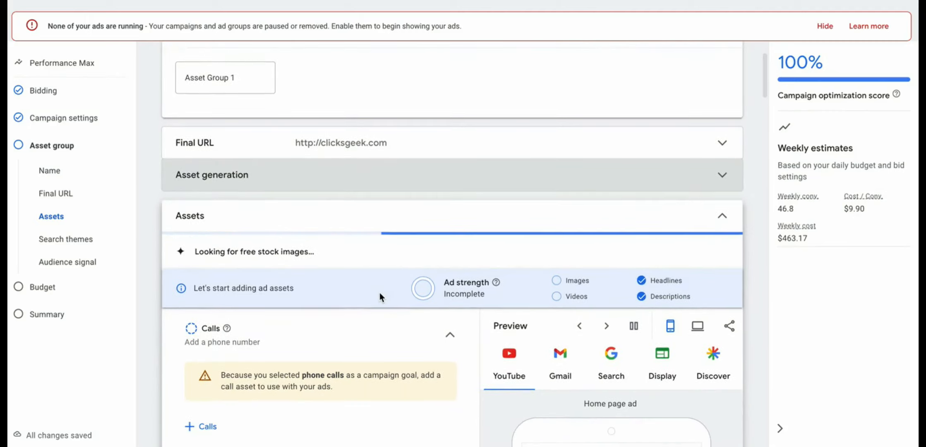
scroll(379, 292, "down", 2)
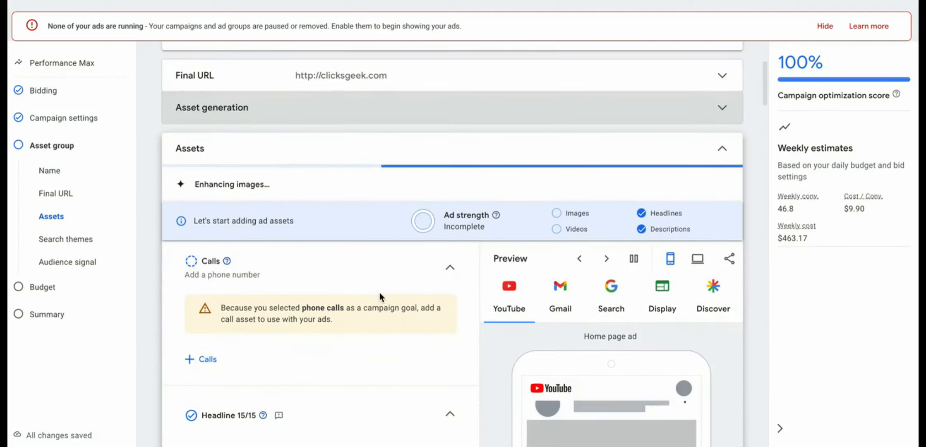
scroll(379, 292, "down", 5)
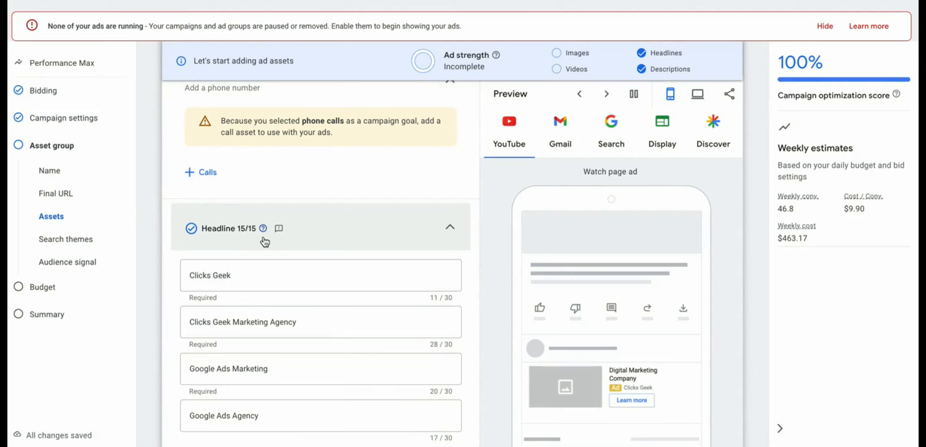
scroll(357, 227, "down", 8)
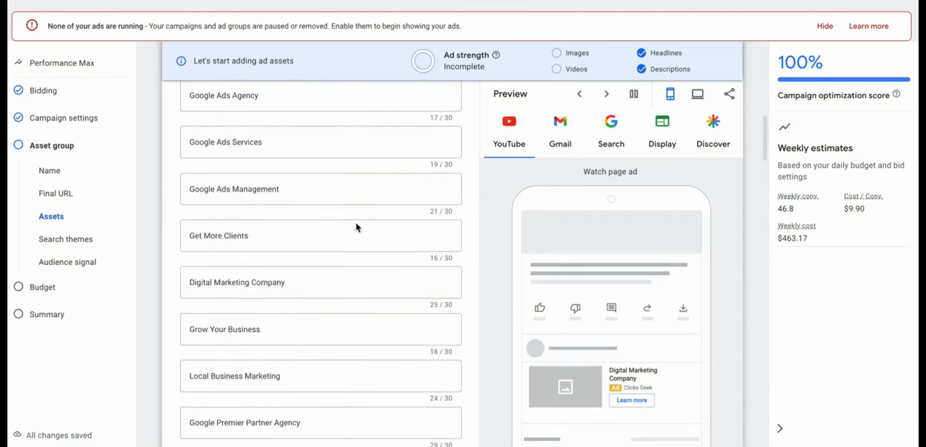
scroll(356, 227, "down", 10)
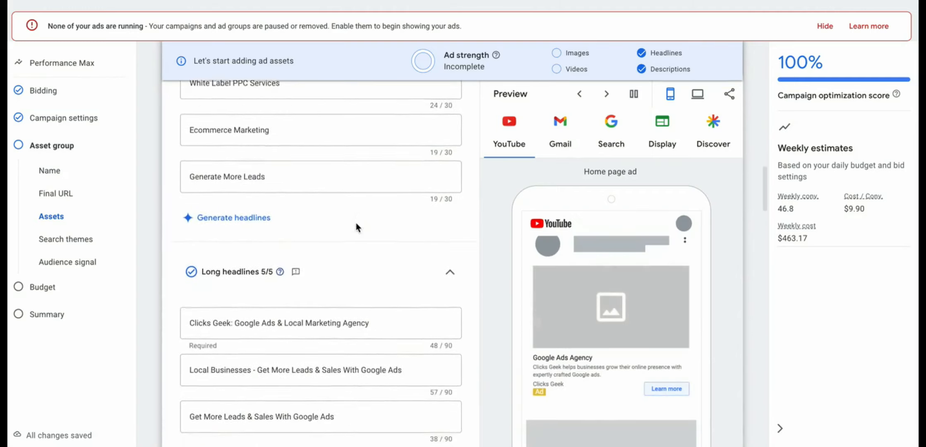
scroll(356, 227, "down", 2)
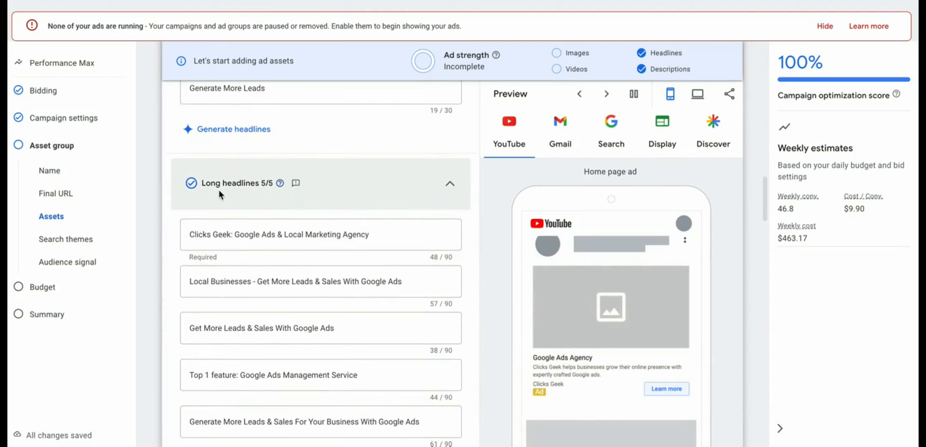
scroll(366, 217, "down", 2)
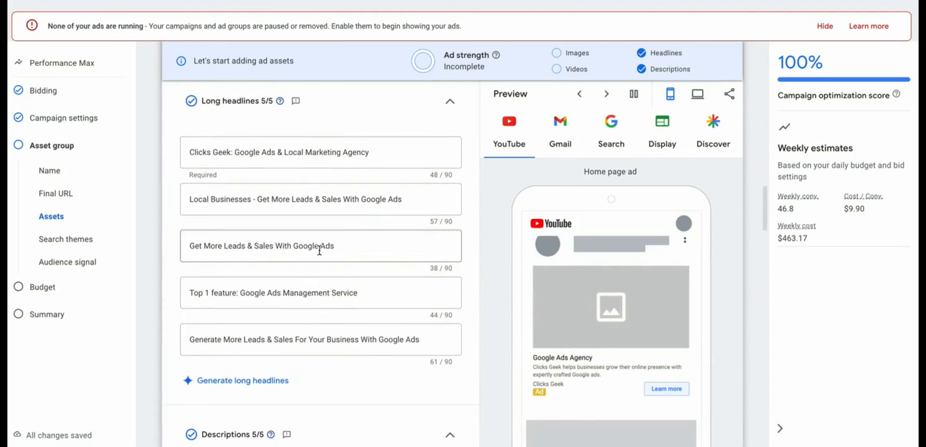
scroll(319, 249, "down", 4)
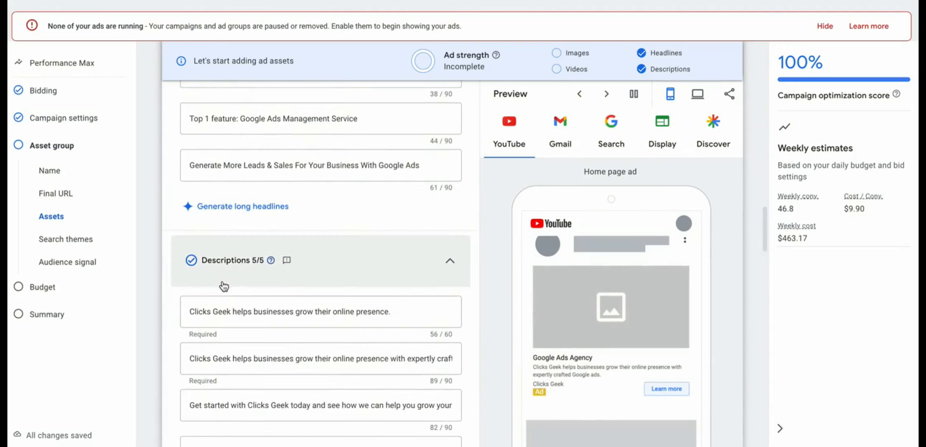
scroll(224, 286, "down", 3)
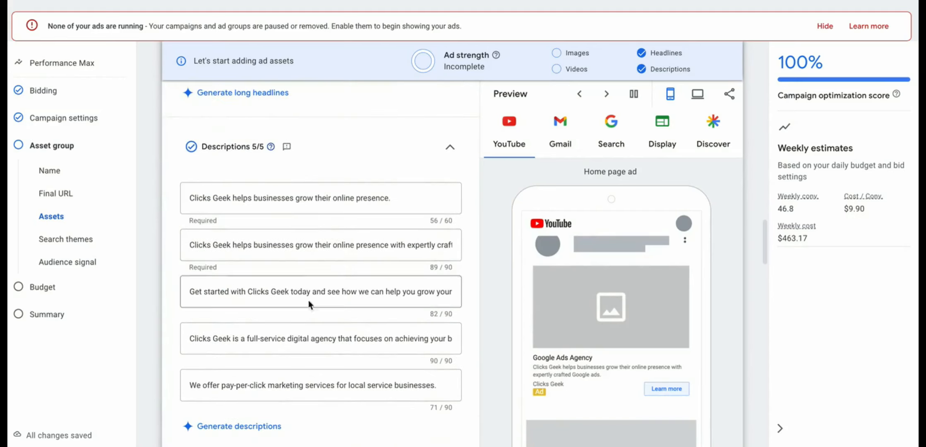
scroll(309, 397, "down", 5)
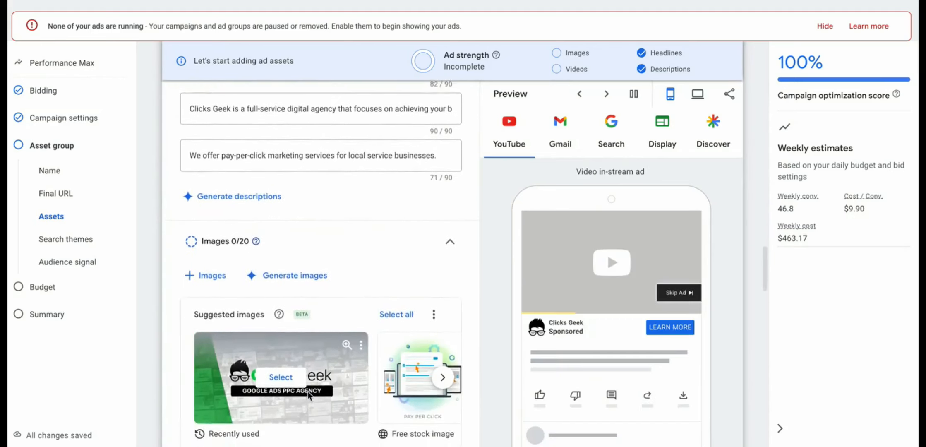
Step: Review the generated descriptions, long headlines and headlines back up to the call asset recommendation at the start of the assets
scroll(308, 395, "up", 2)
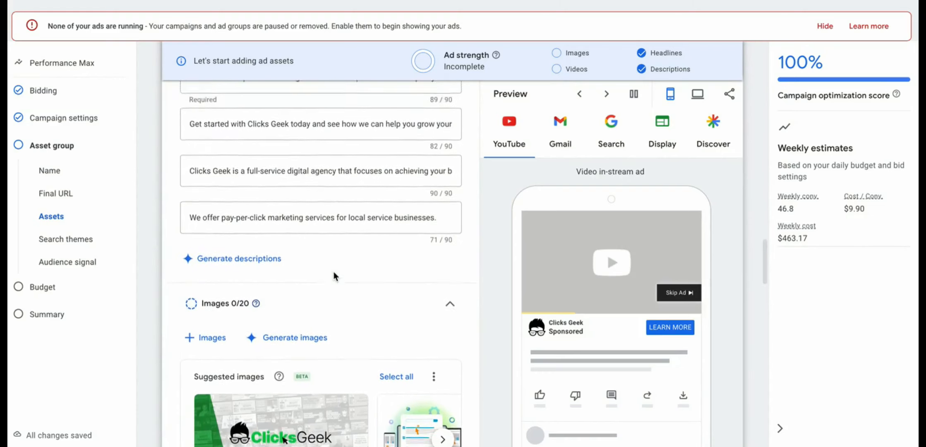
scroll(335, 276, "up", 2)
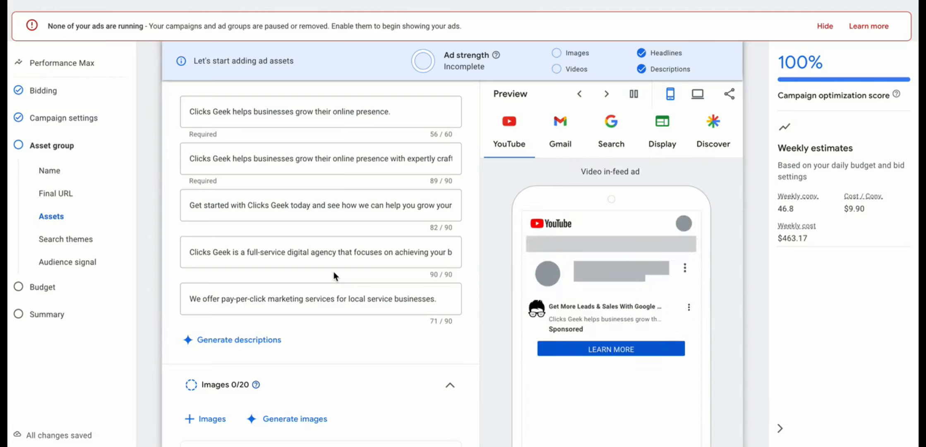
scroll(313, 200, "up", 5)
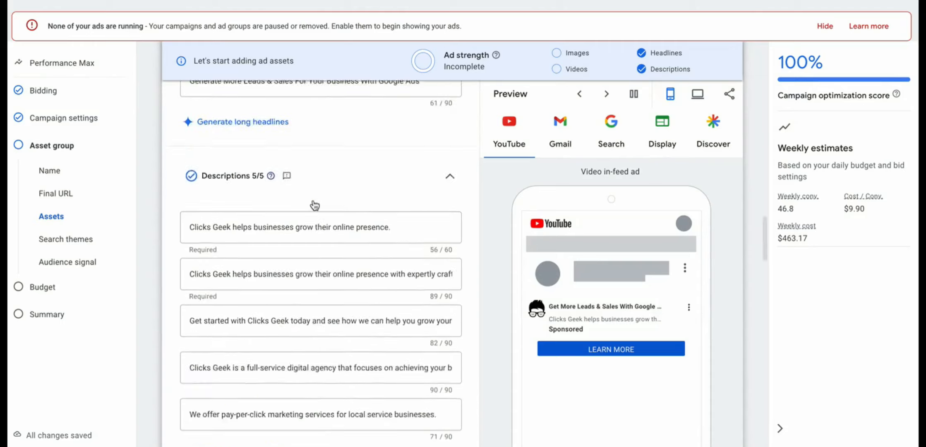
scroll(313, 200, "up", 10)
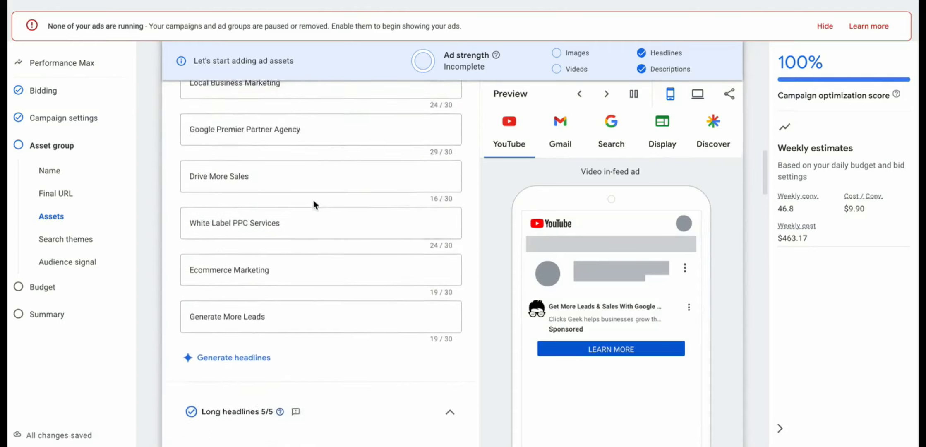
scroll(313, 200, "up", 5)
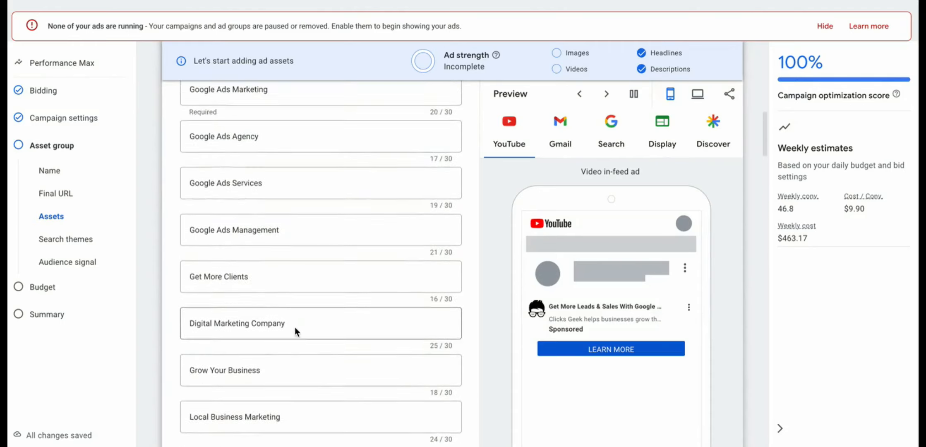
scroll(284, 203, "up", 5)
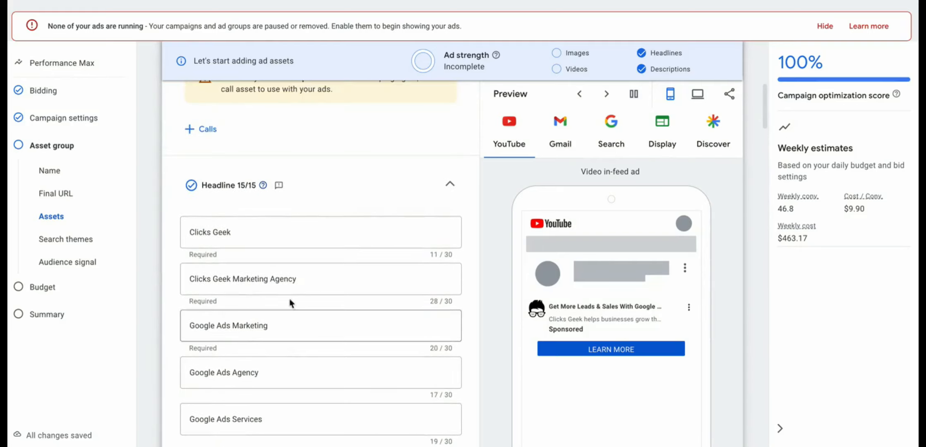
scroll(294, 202, "up", 3)
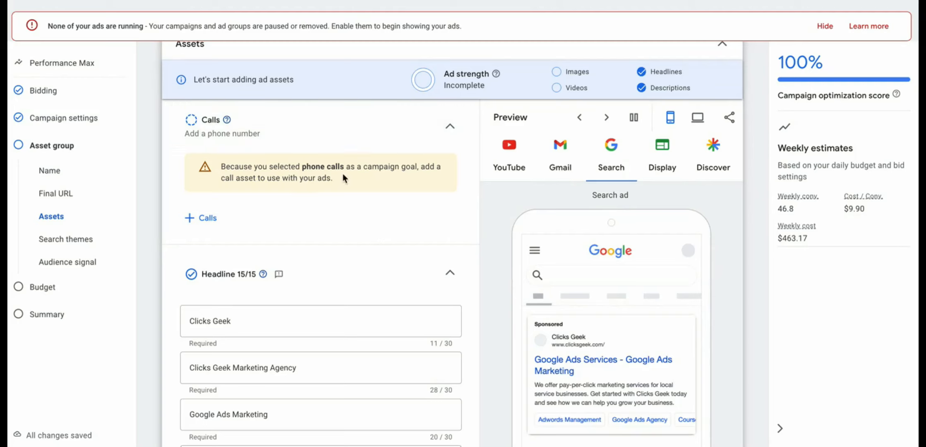
scroll(343, 177, "up", 1)
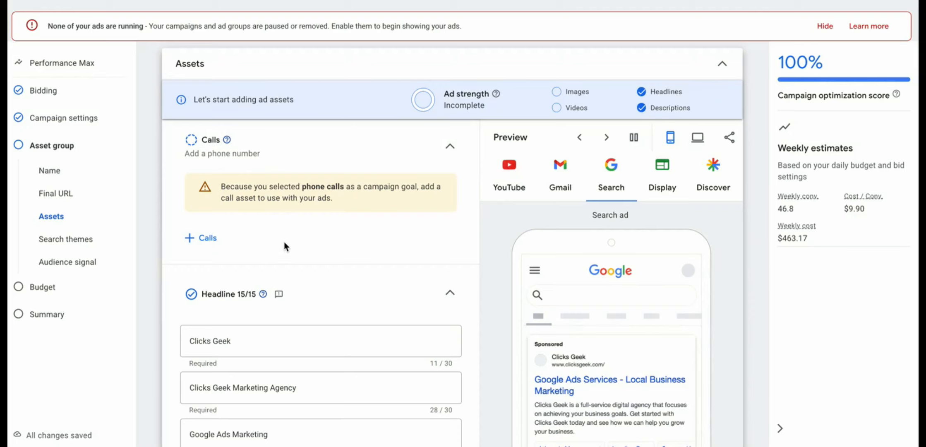
Step: Examine the asset group's remaining sections, from suggested images, logos and business name through videos, sitelinks and call to action
scroll(284, 245, "down", 10)
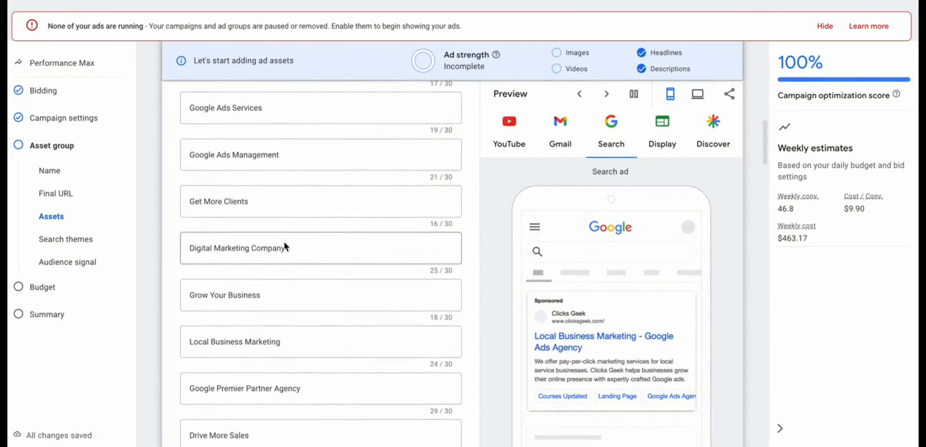
scroll(284, 246, "down", 11)
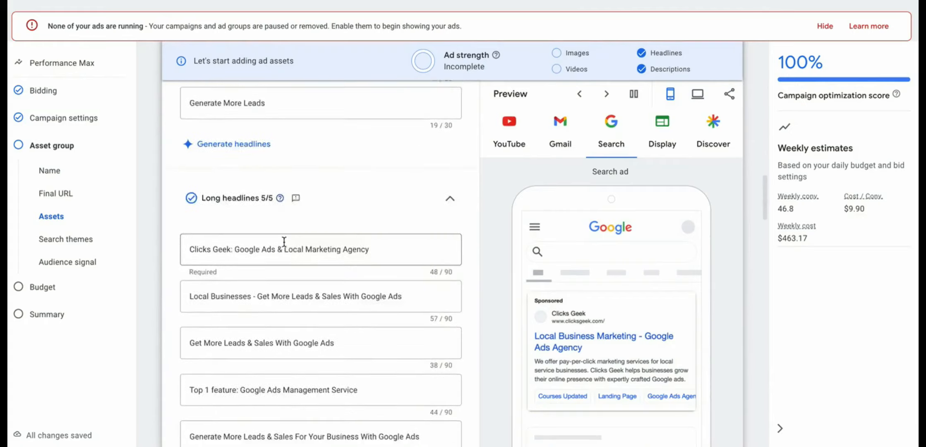
scroll(284, 241, "down", 8)
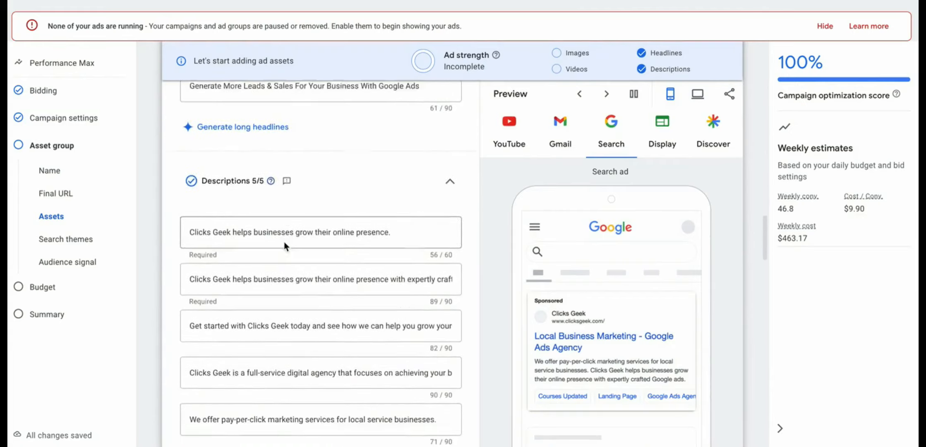
scroll(284, 246, "down", 6)
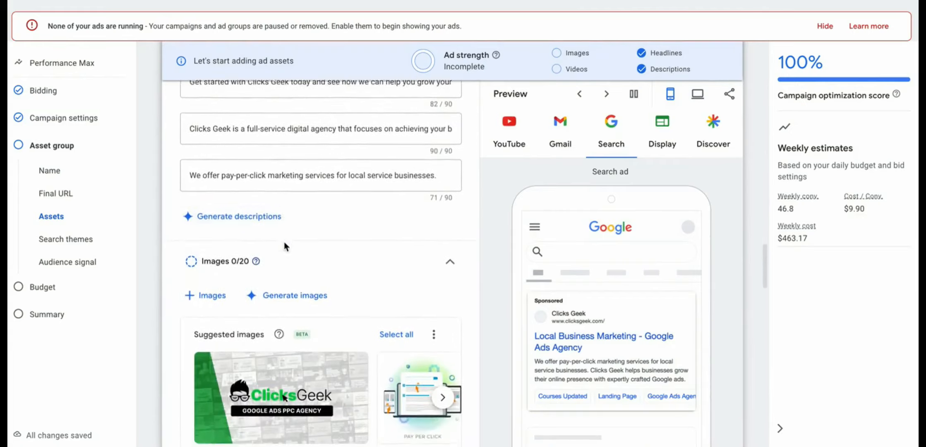
scroll(284, 246, "down", 2)
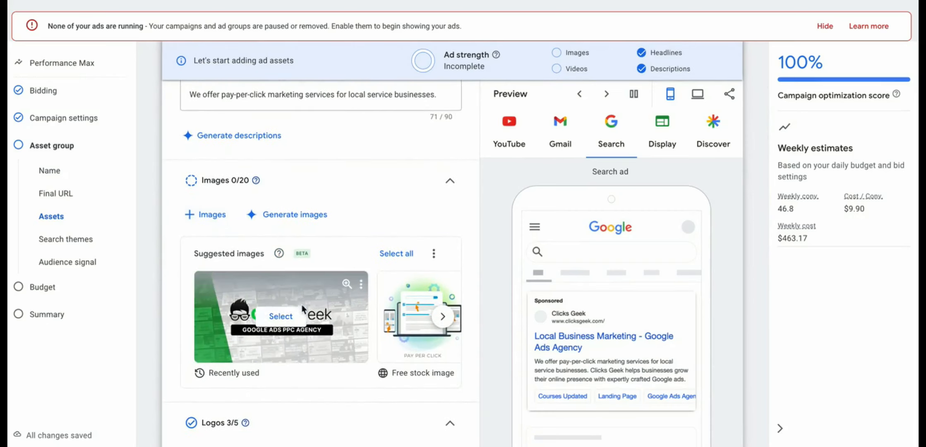
scroll(302, 308, "down", 4)
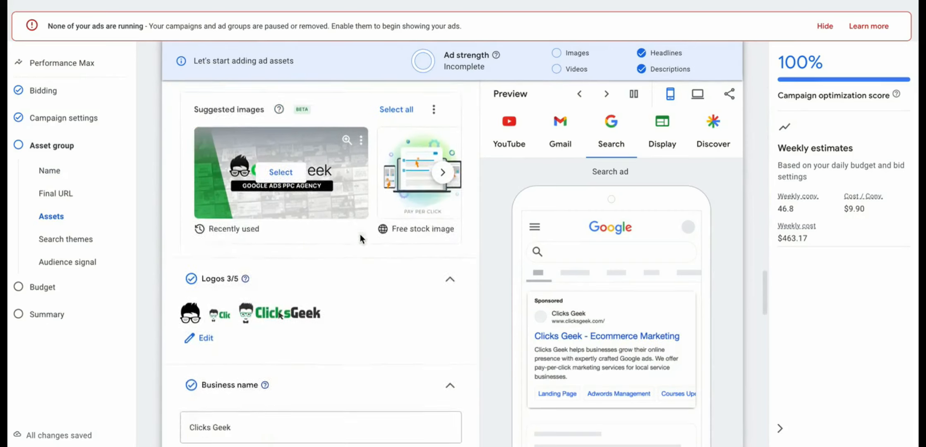
scroll(322, 253, "down", 5)
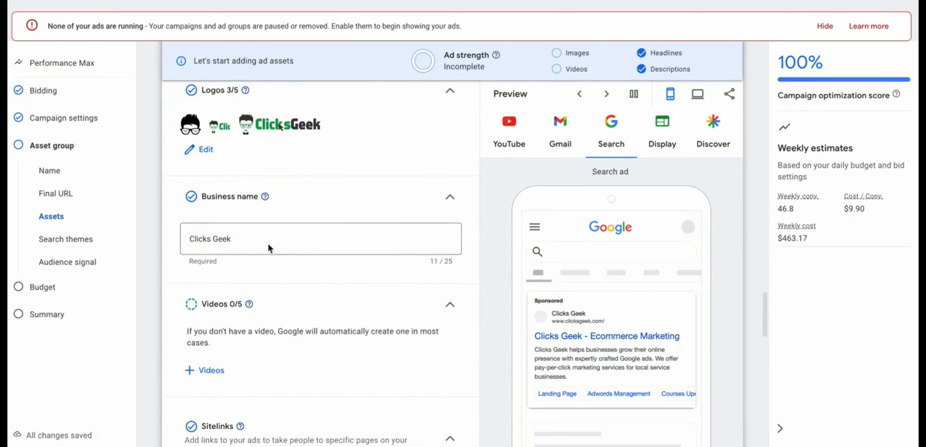
scroll(311, 230, "down", 2)
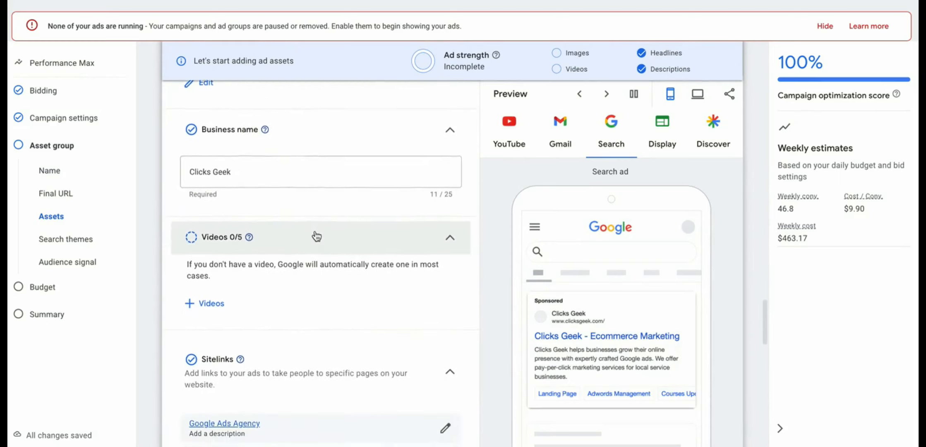
scroll(316, 235, "down", 1)
scroll(300, 227, "down", 3)
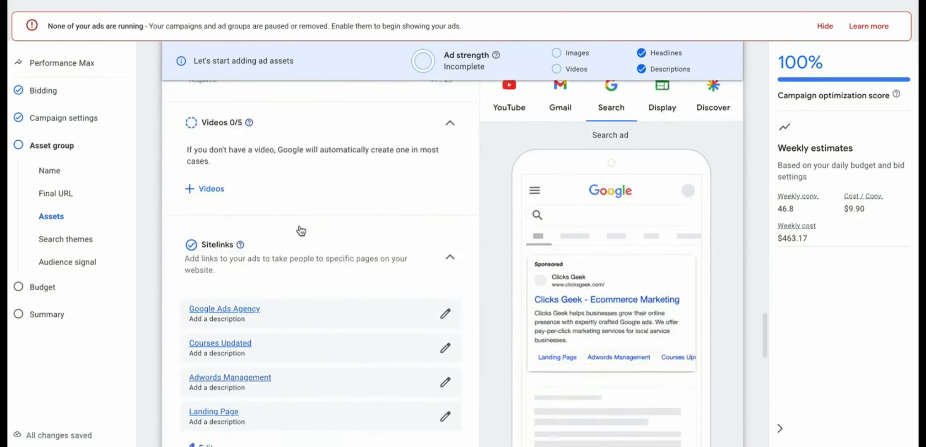
scroll(301, 231, "down", 3)
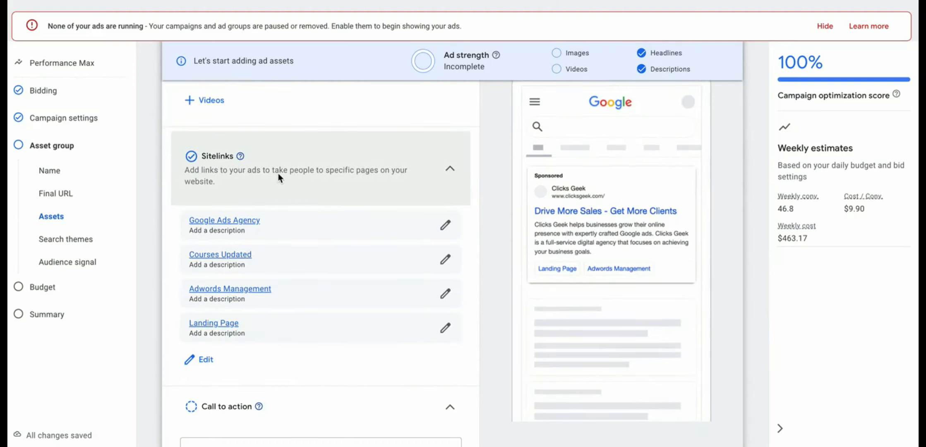
scroll(363, 172, "down", 8)
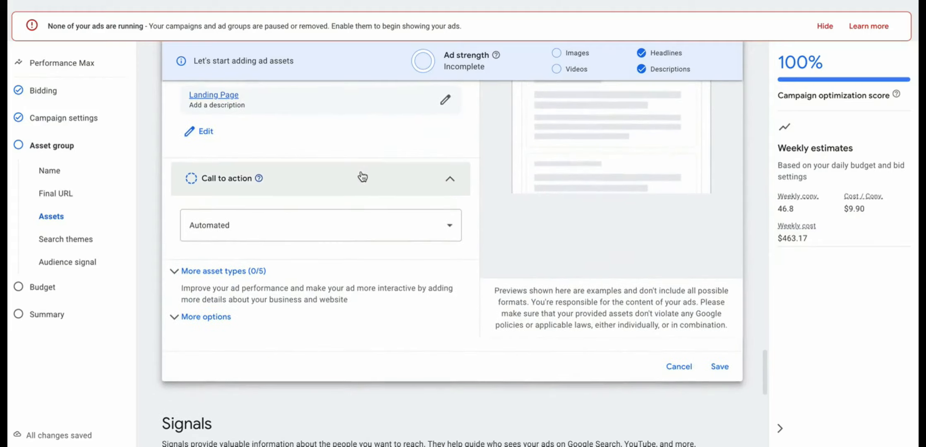
Step: Expand the additional asset types and further options, and examine lead forms, callouts, display path, mobile final URL and URL rules
left_click(174, 271)
scroll(364, 286, "down", 3)
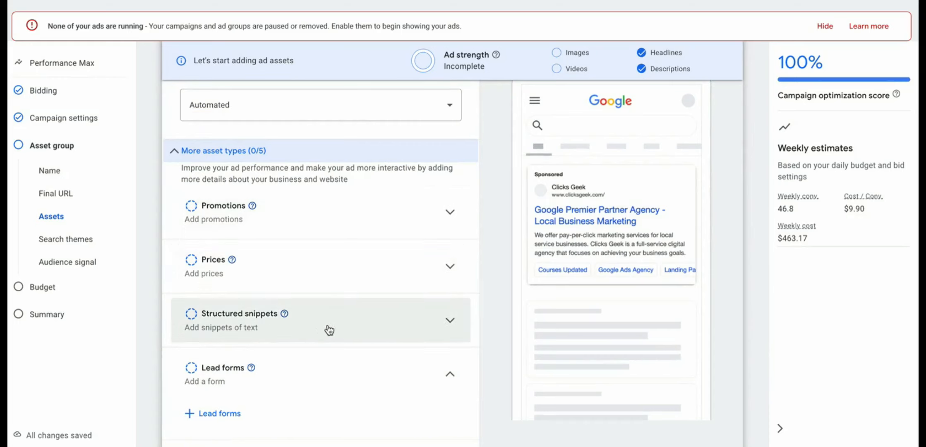
scroll(309, 392, "down", 2)
scroll(335, 298, "down", 3)
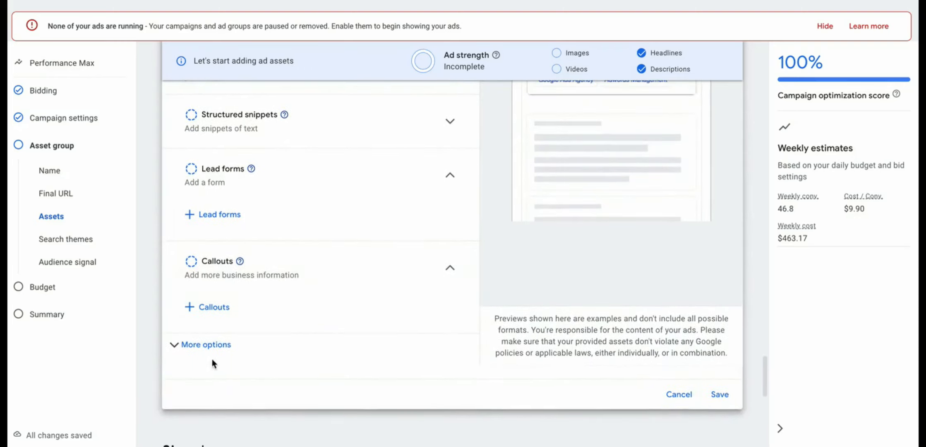
left_click(175, 346)
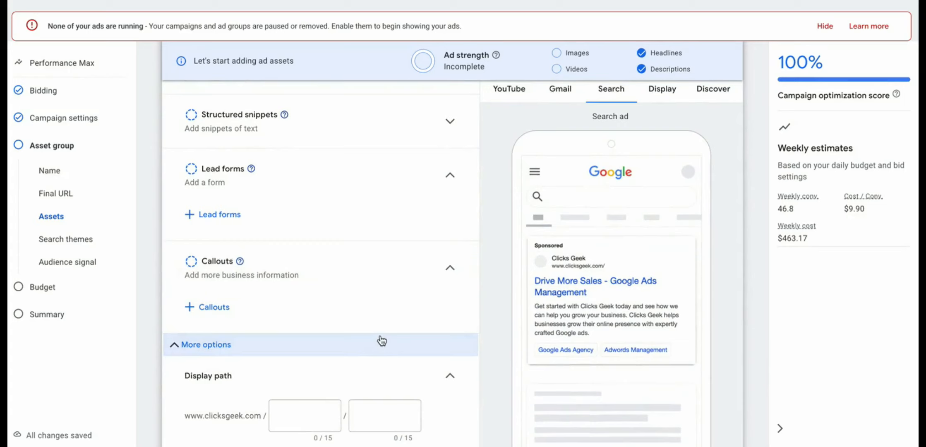
scroll(381, 340, "down", 2)
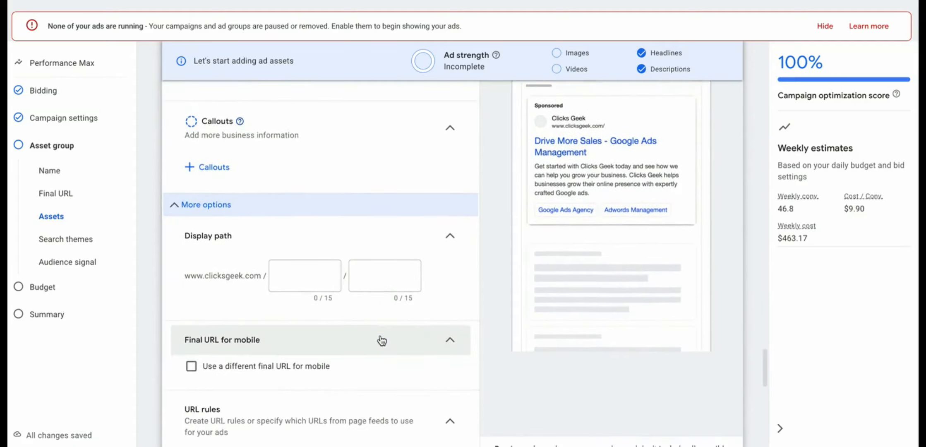
scroll(244, 158, "up", 1)
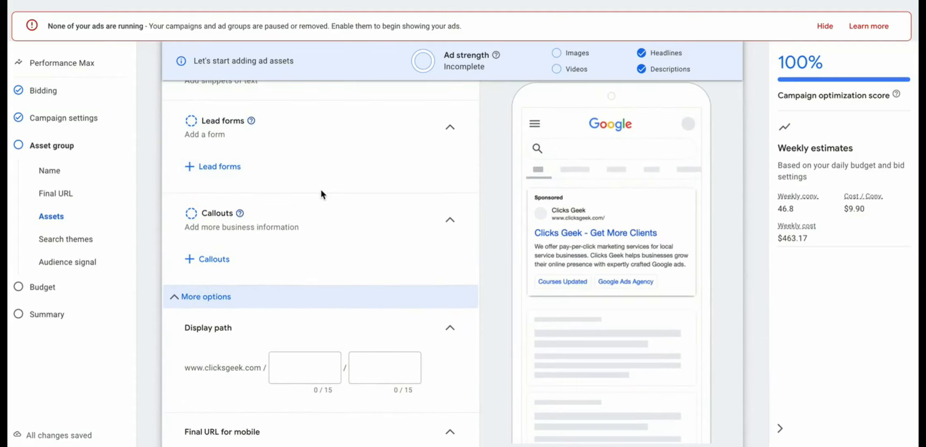
scroll(320, 195, "down", 5)
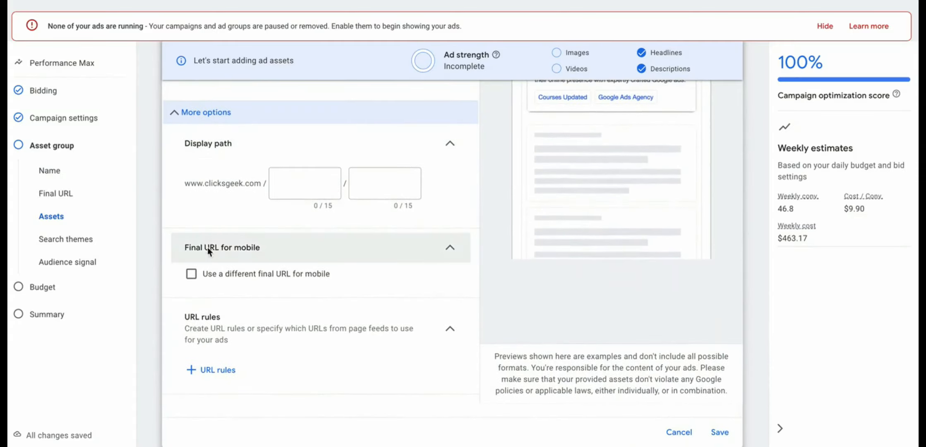
scroll(375, 292, "down", 2)
scroll(375, 294, "down", 1)
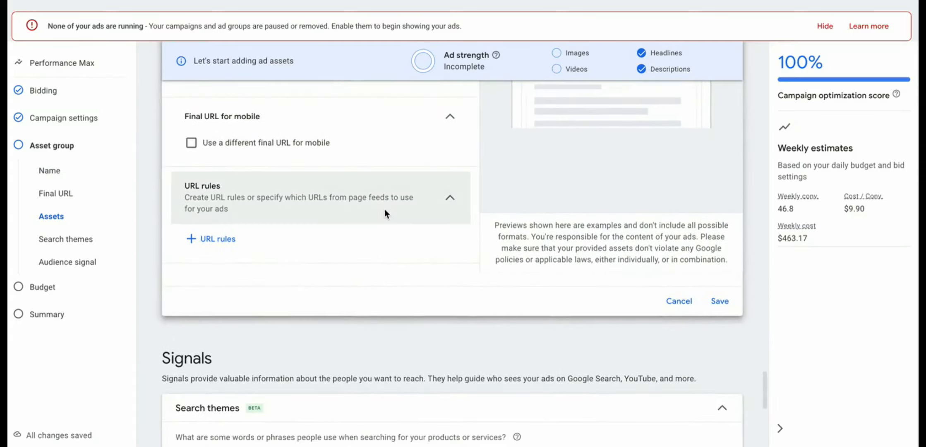
Step: Hide the alert about no ads running and go through the search themes to the audience signal section
scroll(384, 208, "down", 3)
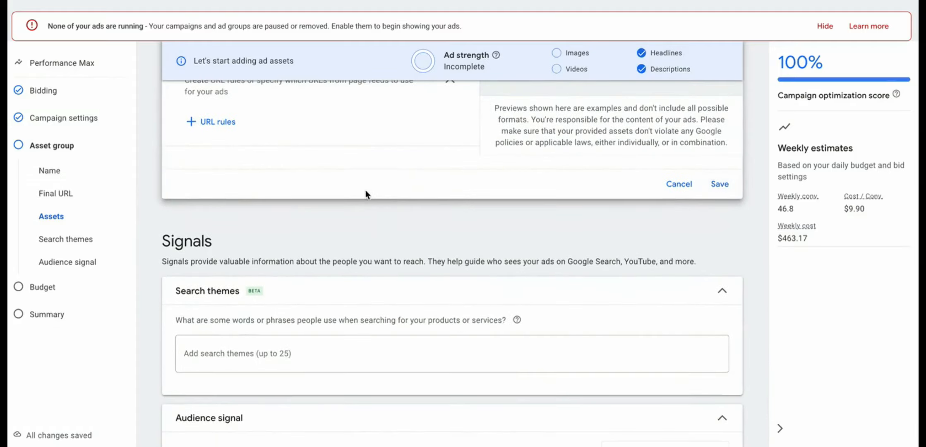
scroll(366, 192, "down", 3)
scroll(366, 192, "down", 1)
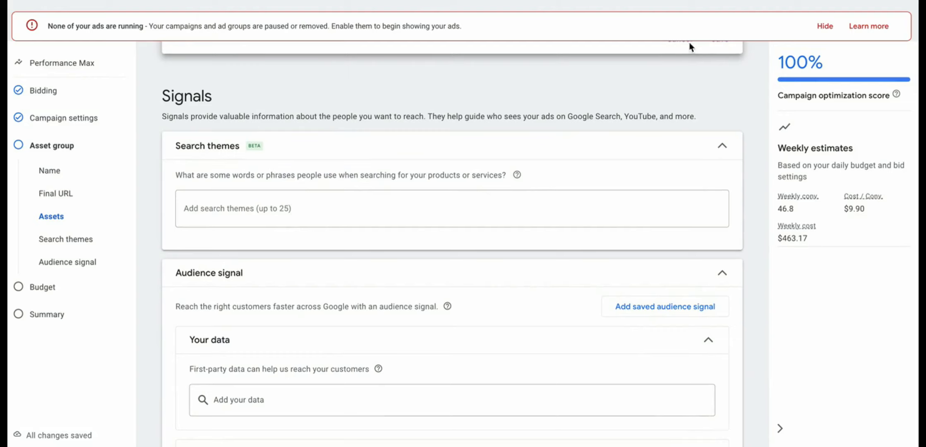
left_click(824, 26)
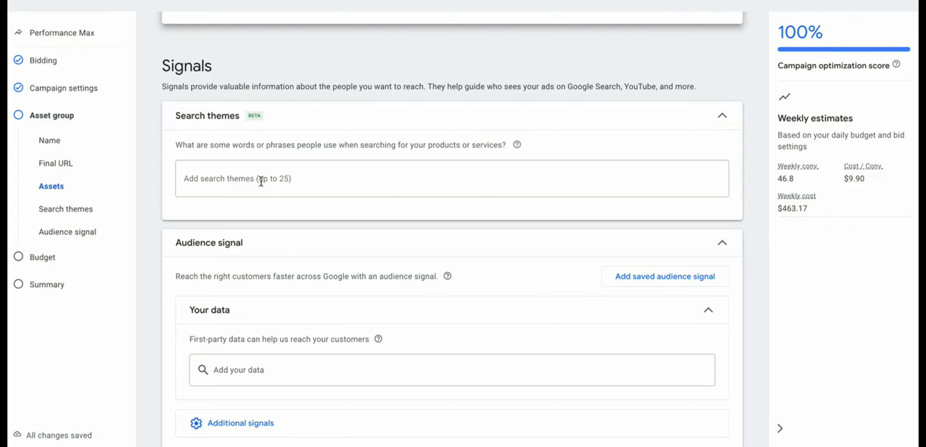
scroll(306, 184, "down", 3)
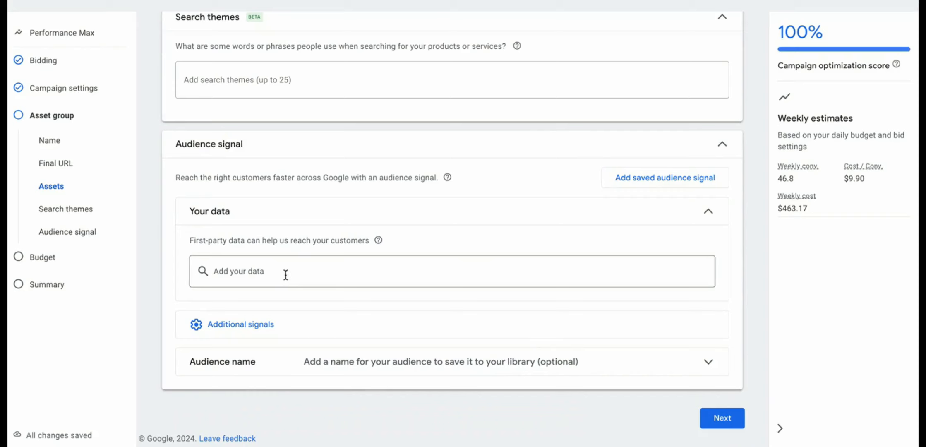
Step: Add the website visitors segment "website visitors (clicks geek) NON-CONVERTED" as first-party data in the audience signal and inspect its details
left_click(261, 273)
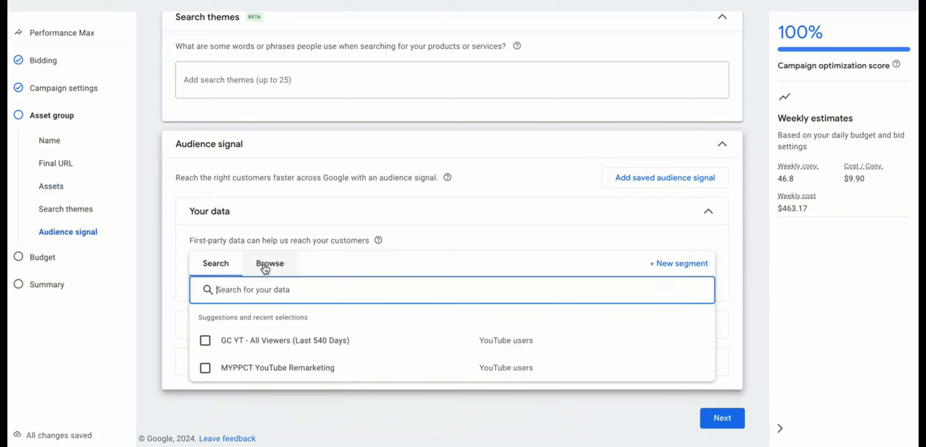
left_click(269, 263)
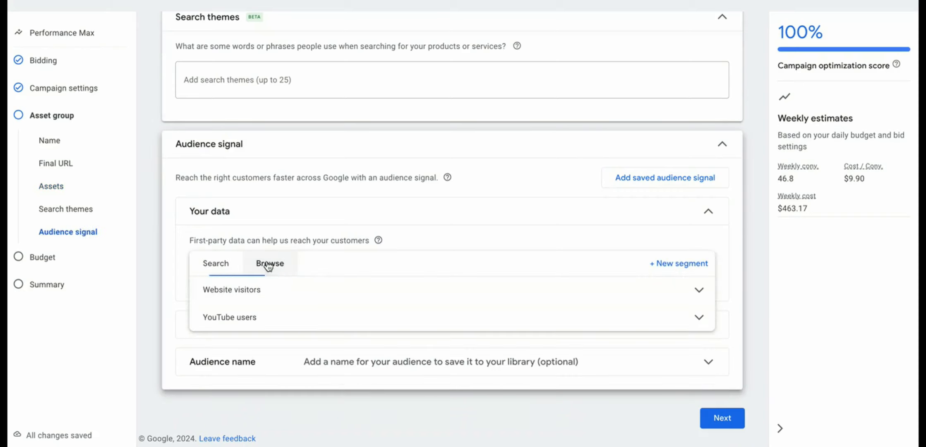
left_click(262, 293)
scroll(302, 338, "down", 3)
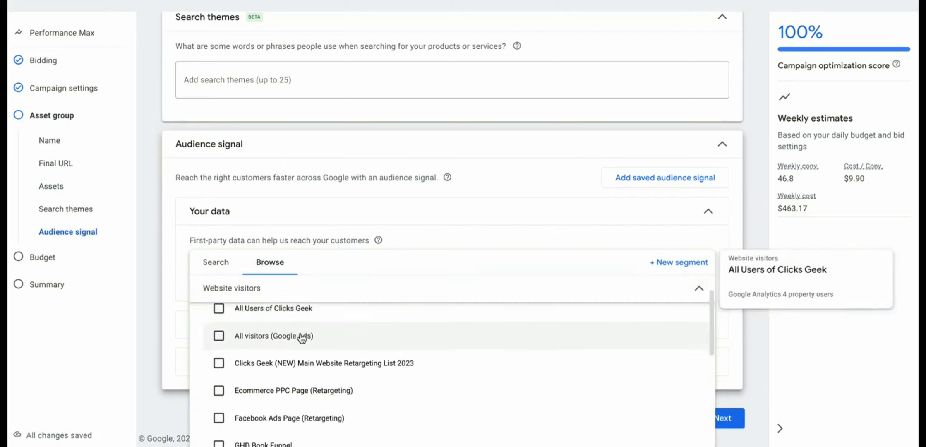
scroll(301, 338, "down", 5)
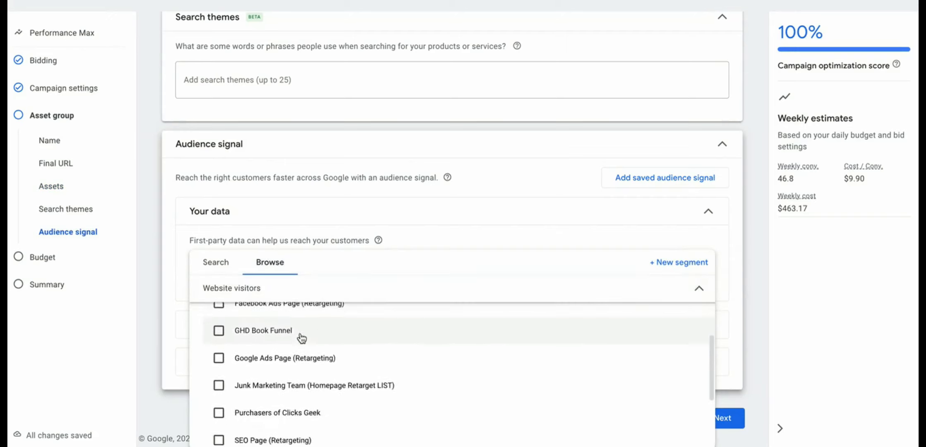
scroll(302, 338, "down", 2)
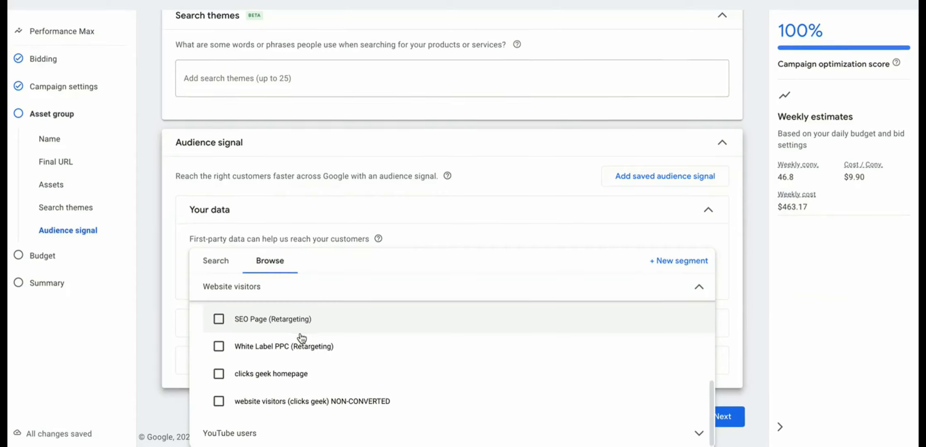
left_click(219, 404)
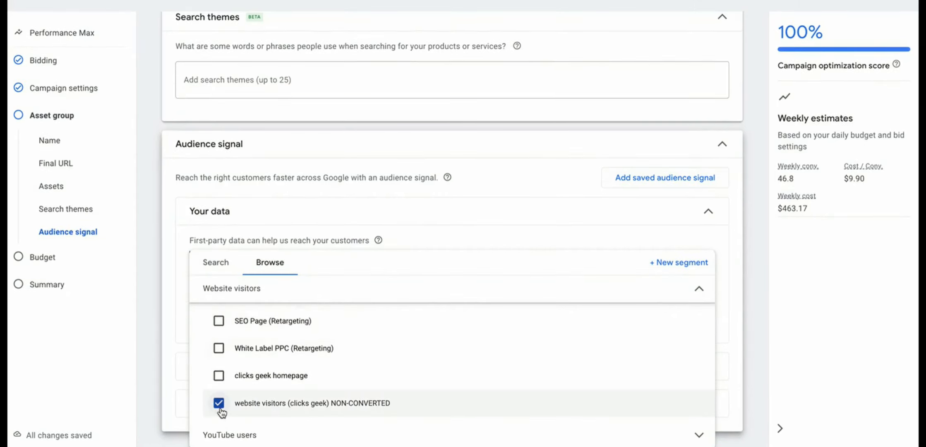
left_click(520, 185)
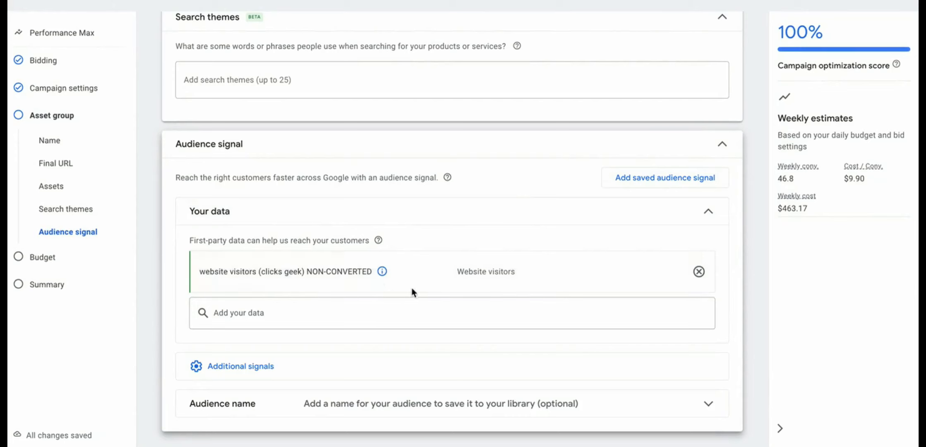
mouse_move(468, 283)
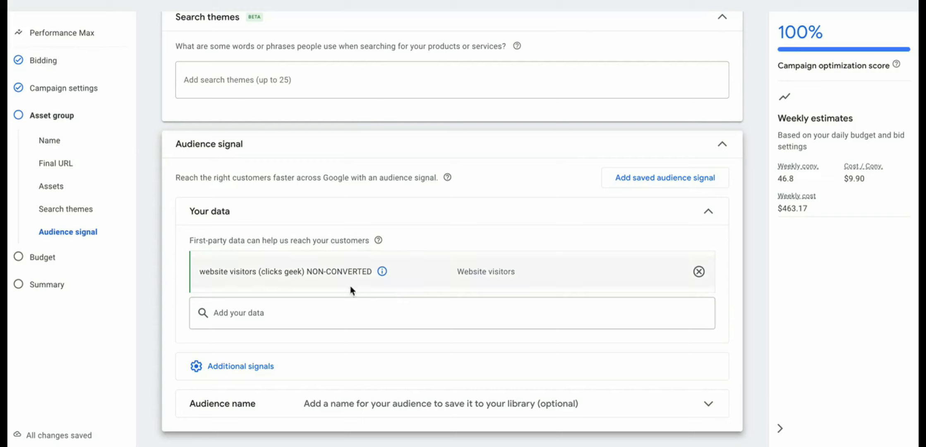
mouse_move(326, 281)
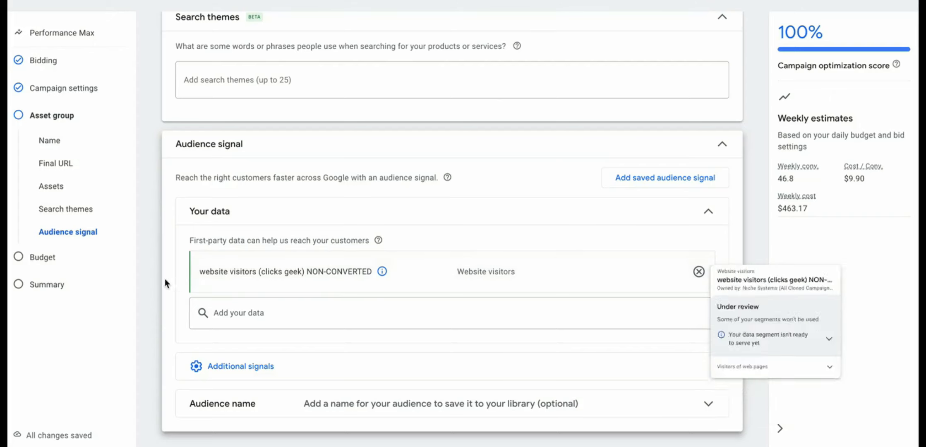
Step: Examine the additional signals for interests and demographics and the optional audience name, leaving both sections collapsed and unchanged
scroll(152, 273, "down", 1)
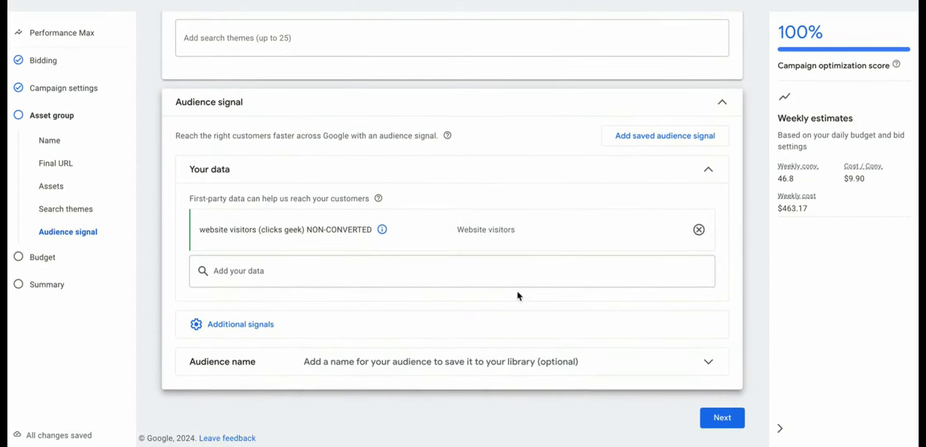
left_click(247, 326)
scroll(397, 322, "down", 1)
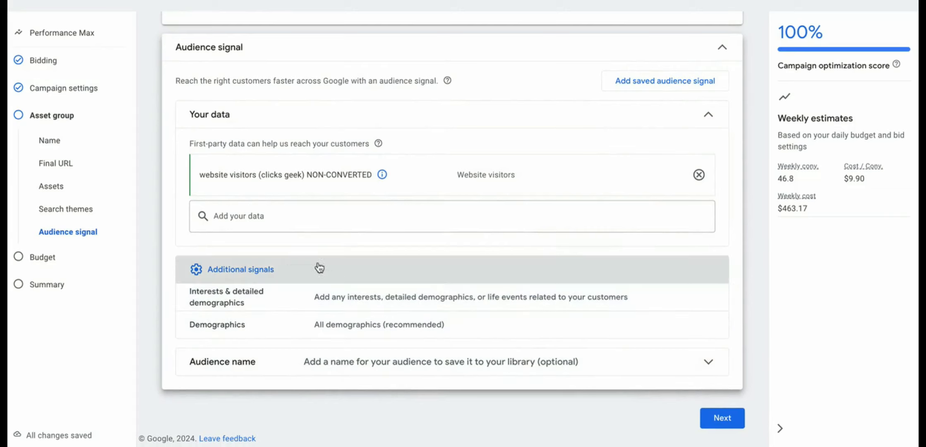
left_click(265, 269)
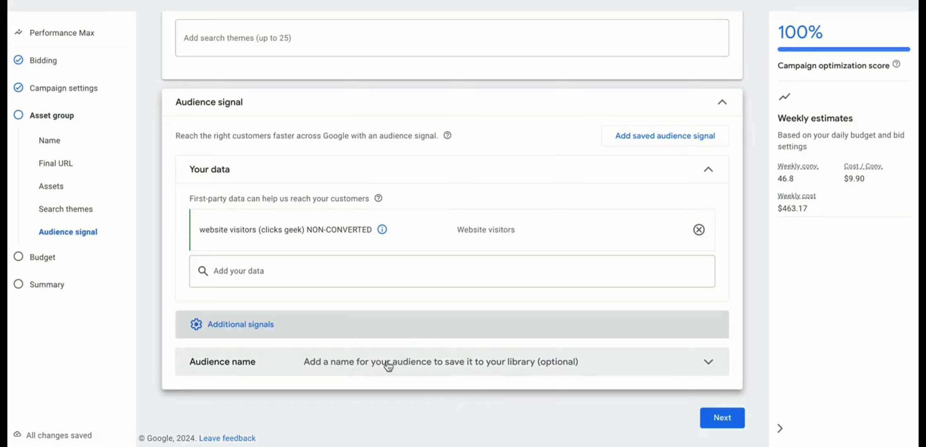
left_click(352, 370)
scroll(517, 363, "down", 2)
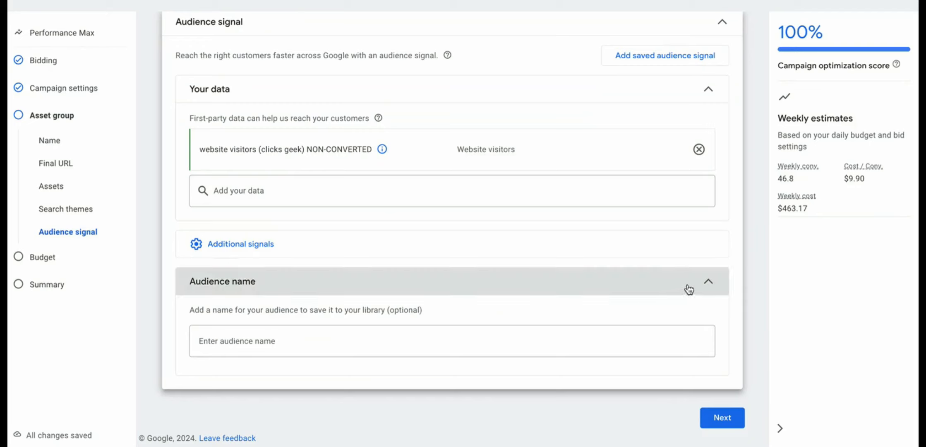
left_click(707, 283)
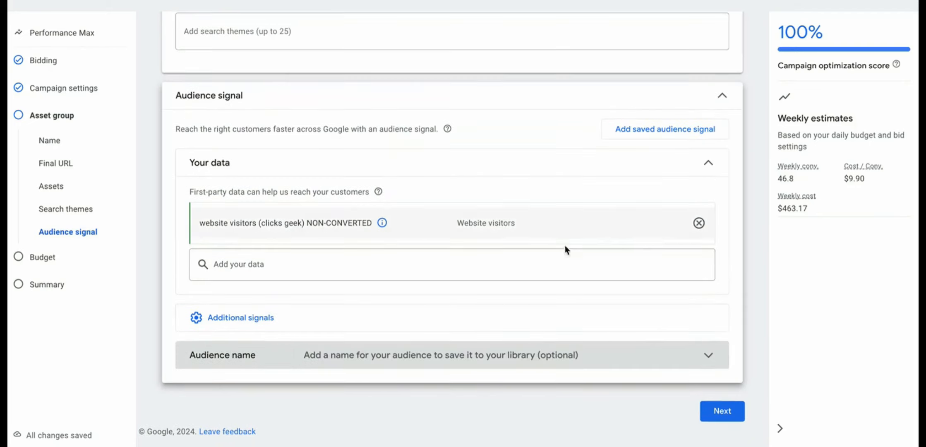
Step: Set a custom average daily budget of $10.00 and proceed to the campaign summary, completing the identity confirmation
left_click(729, 413)
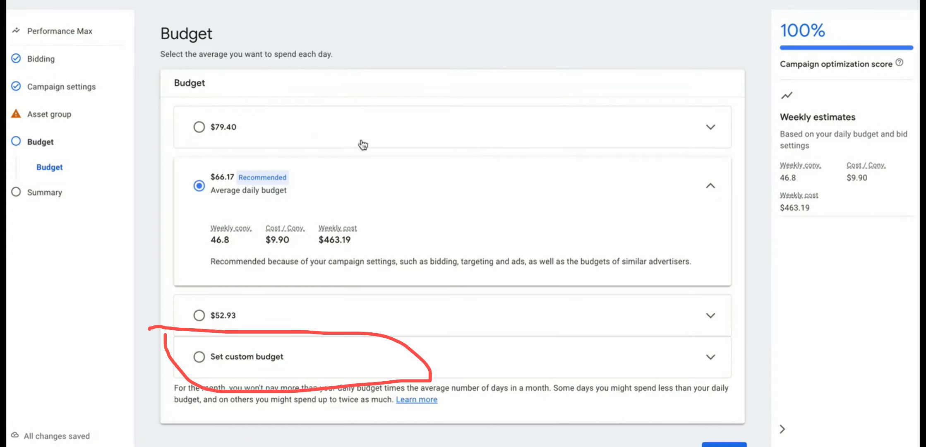
scroll(236, 188, "down", 1)
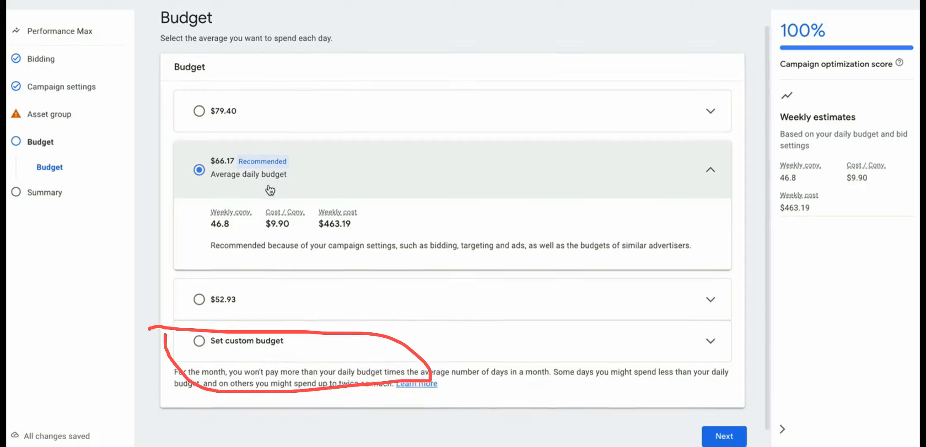
left_click(203, 340)
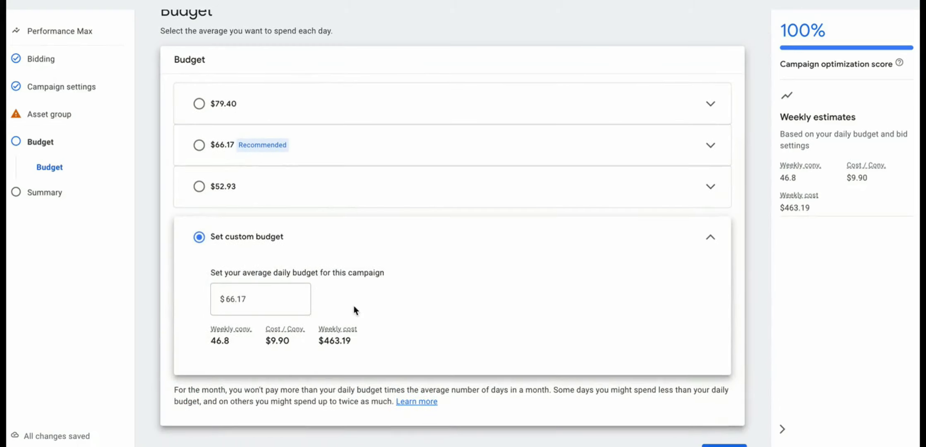
left_click(258, 297)
left_click_drag(258, 297, 218, 299)
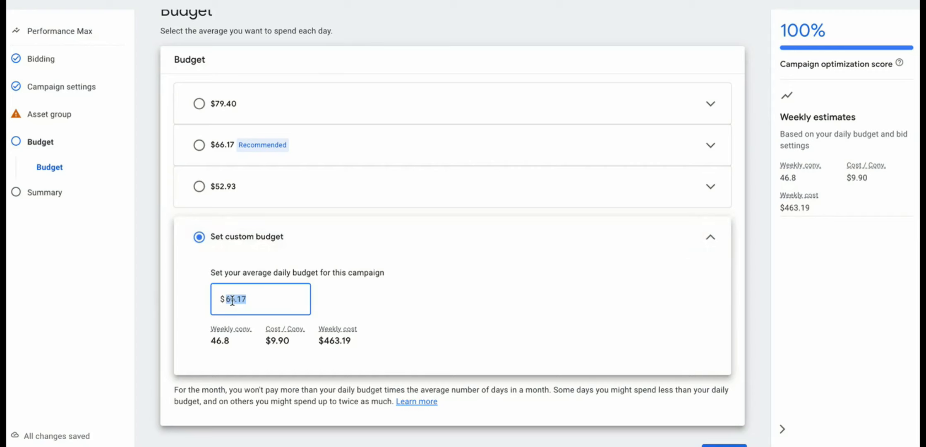
type("10")
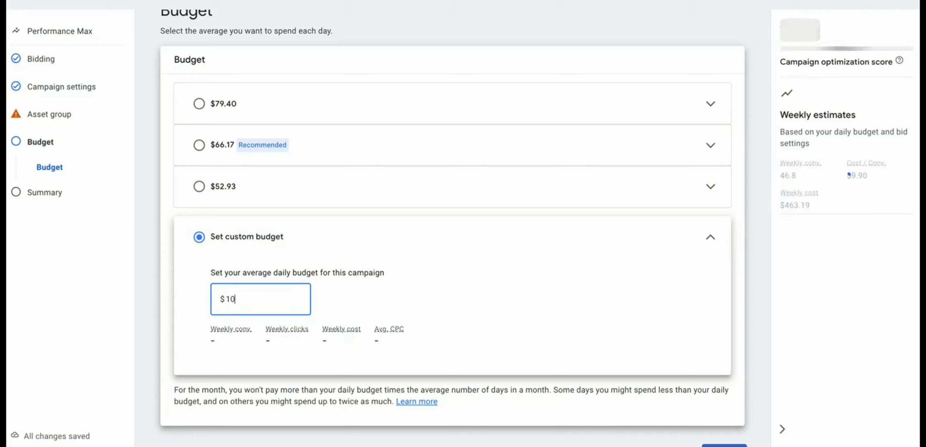
type(".00")
left_click(760, 237)
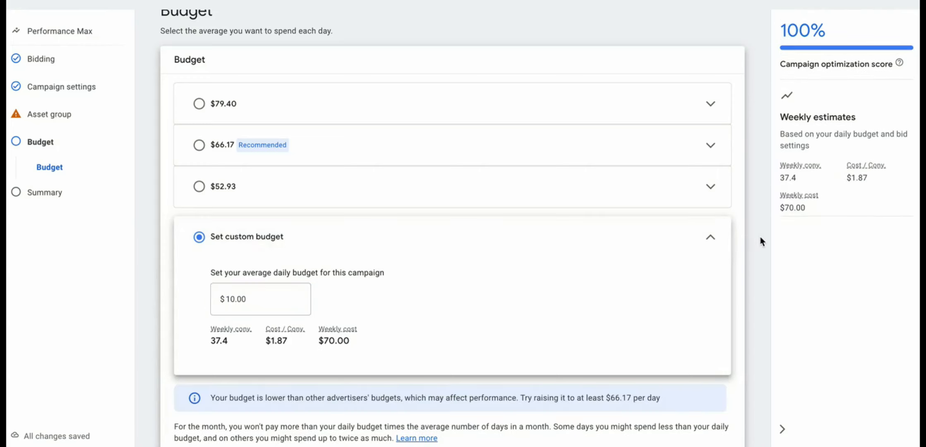
scroll(708, 300, "down", 2)
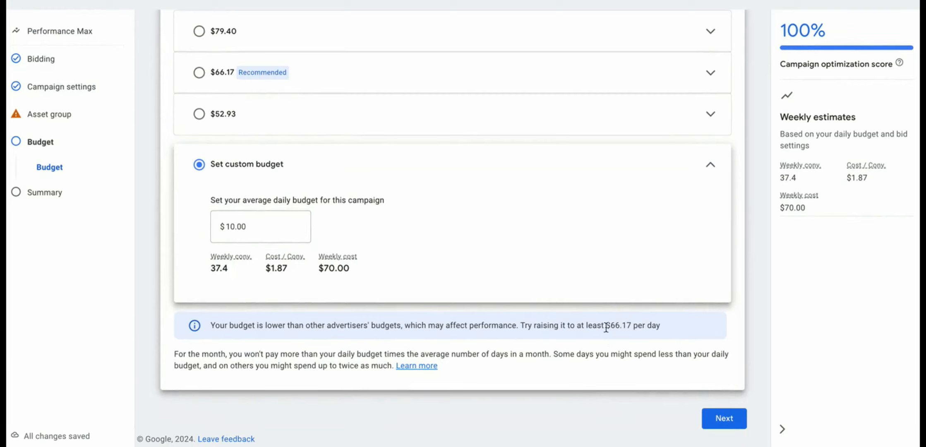
left_click(727, 422)
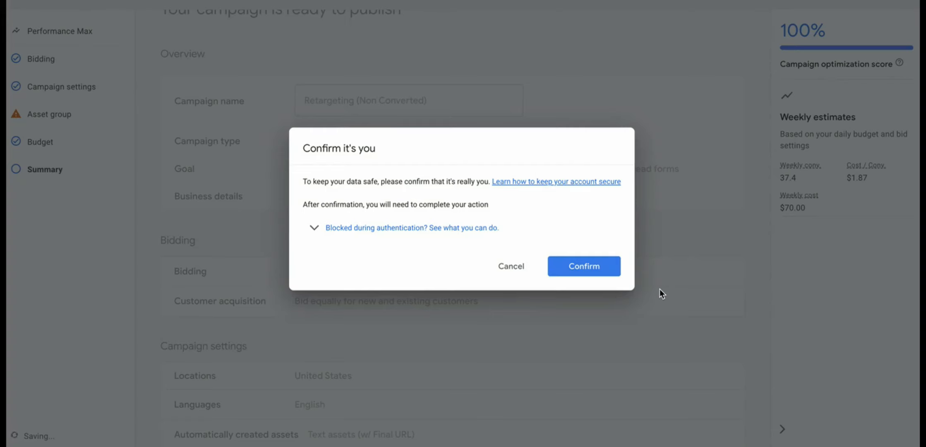
left_click(595, 271)
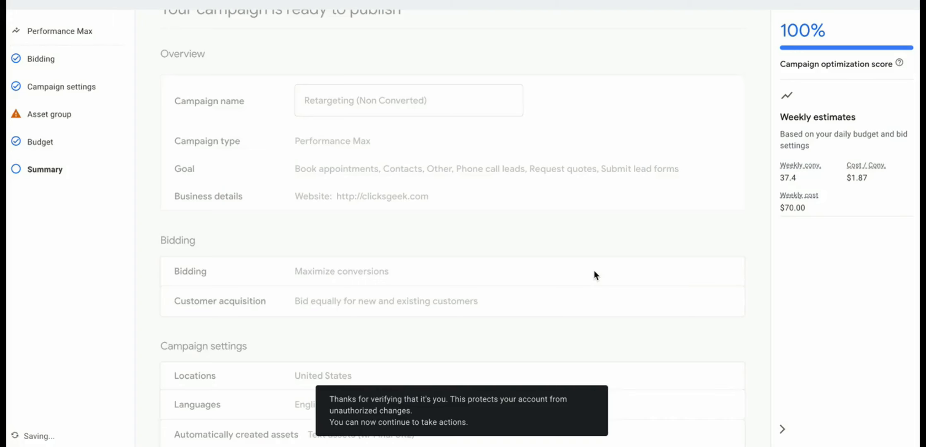
Step: Review the whole campaign summary, from overview, bidding and campaign settings through asset group to budget
scroll(407, 194, "down", 9)
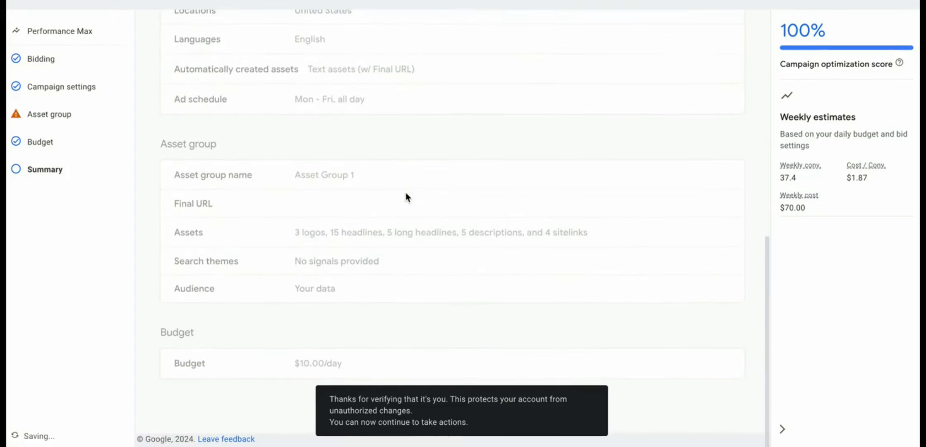
scroll(348, 268, "up", 10)
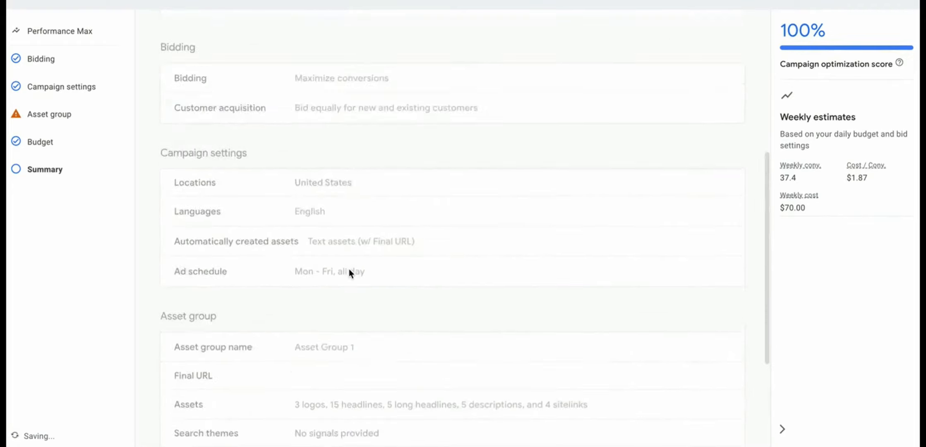
scroll(348, 269, "up", 1)
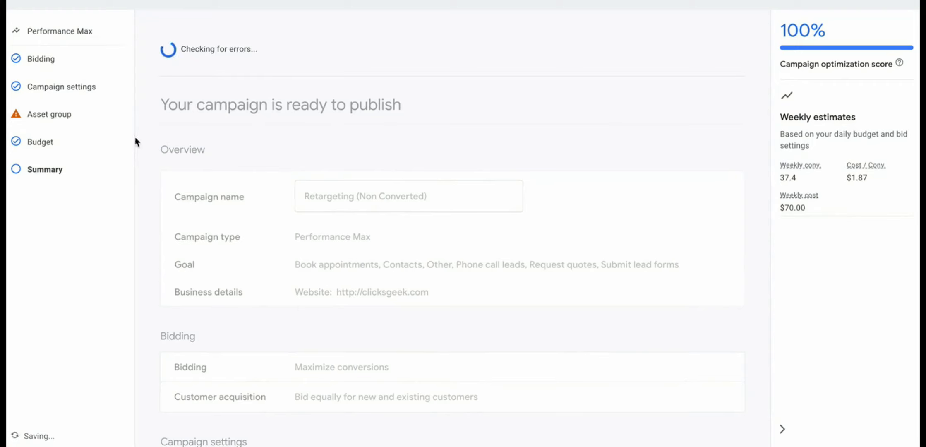
scroll(508, 134, "down", 3)
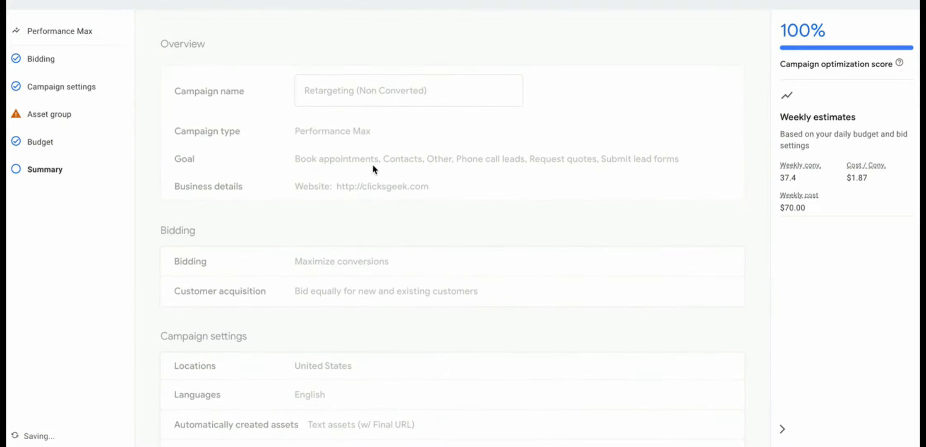
scroll(404, 167, "down", 5)
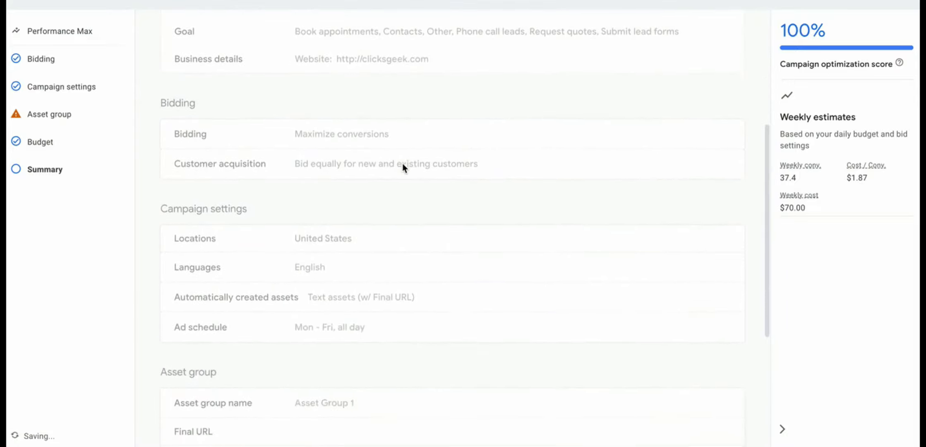
scroll(404, 167, "down", 5)
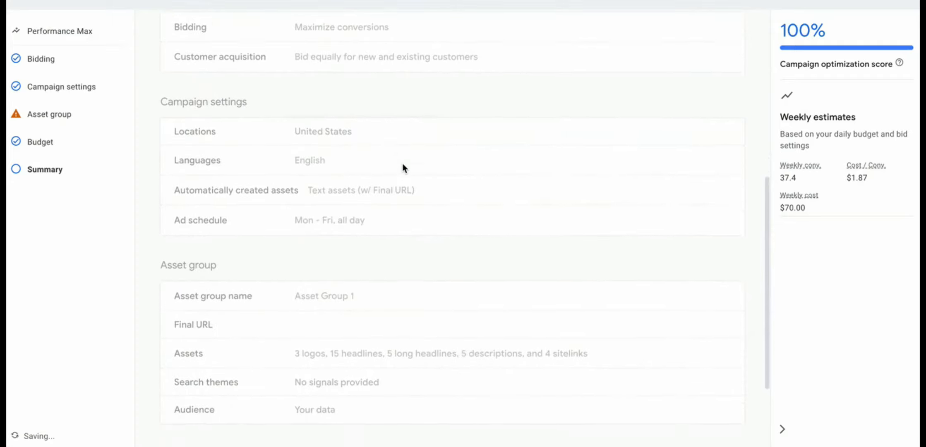
scroll(616, 227, "up", 10)
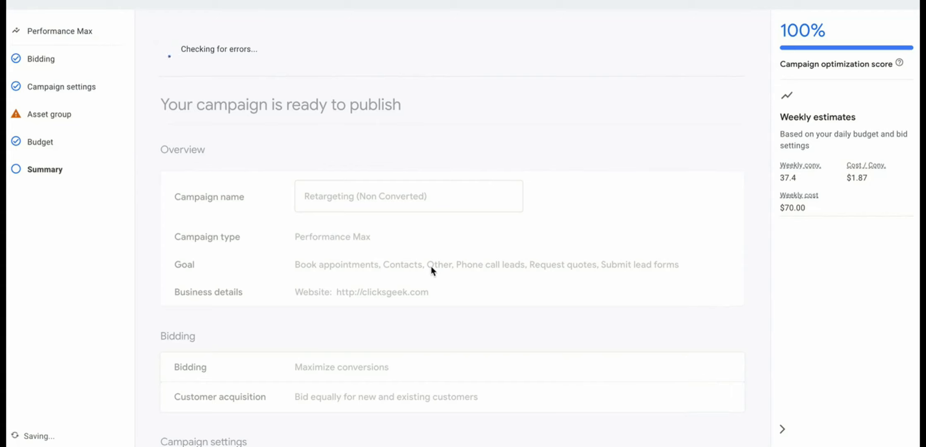
scroll(432, 271, "down", 4)
scroll(432, 271, "down", 7)
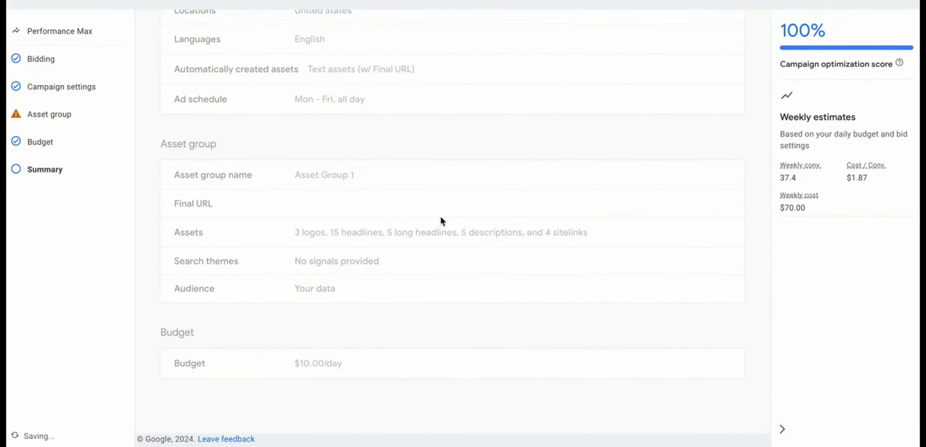
scroll(440, 217, "up", 11)
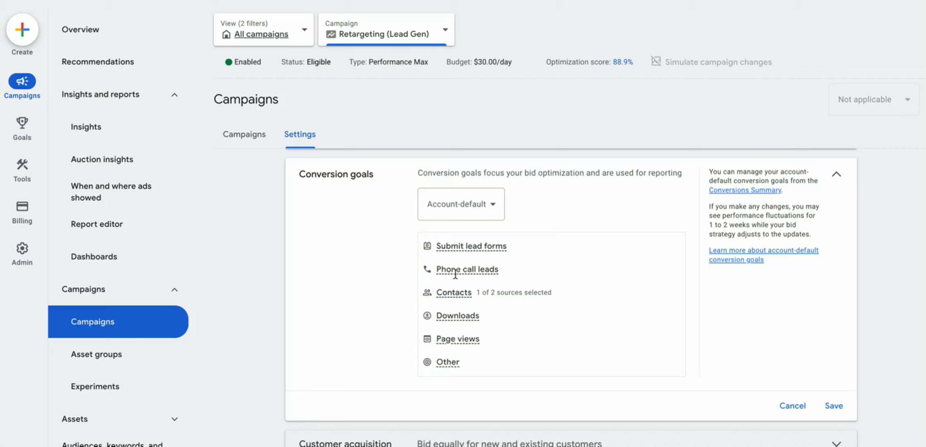
Step: Inspect the conversion actions behind the Submit lead forms goal in the Retargeting (Lead Gen) campaign's settings
mouse_move(463, 246)
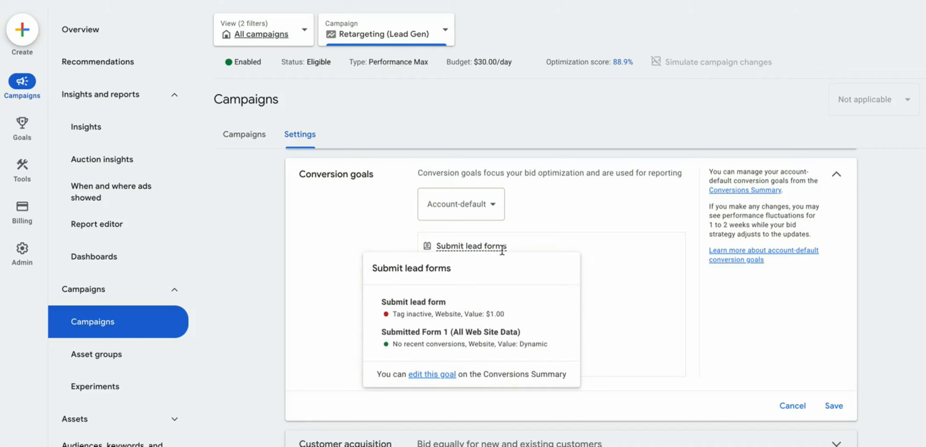